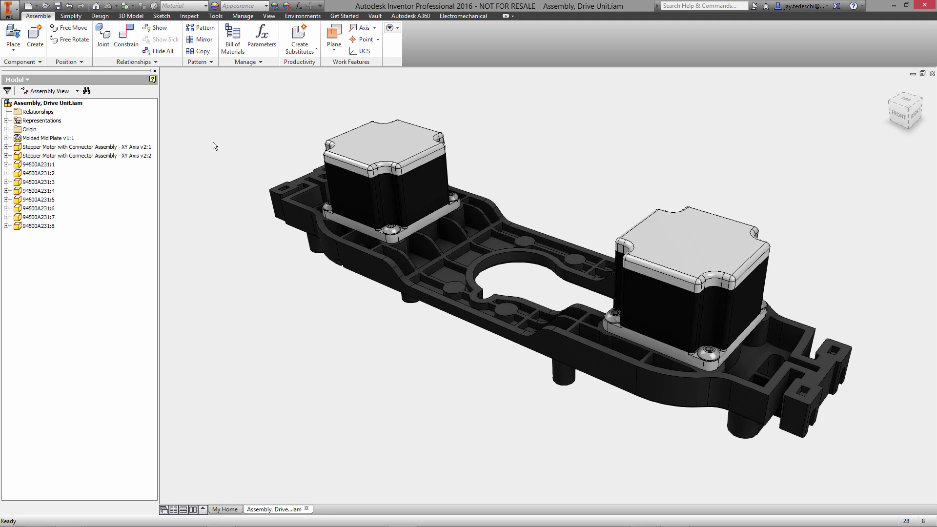
- Create Simulation:1 with Detect and Eliminate Rigid Body Modes on and Shrink Fit / No Sliding contacts
click(299, 16)
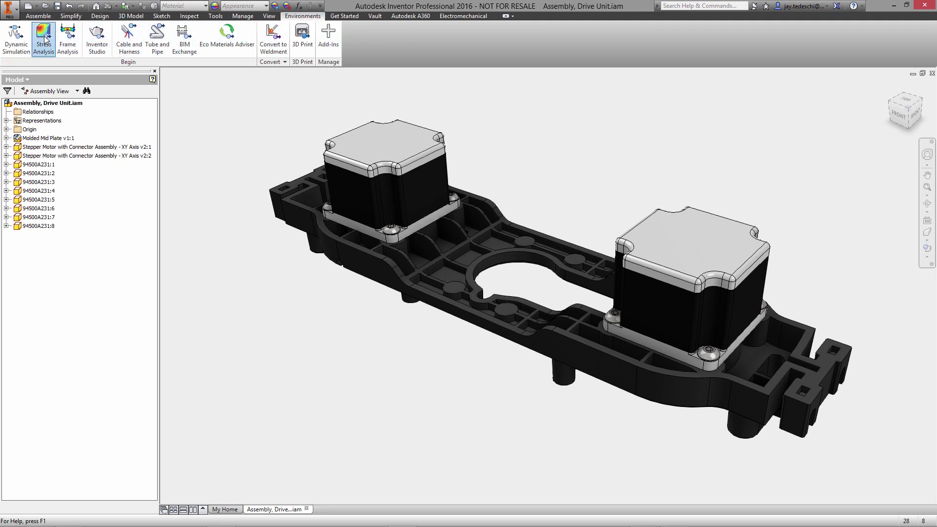
click(44, 36)
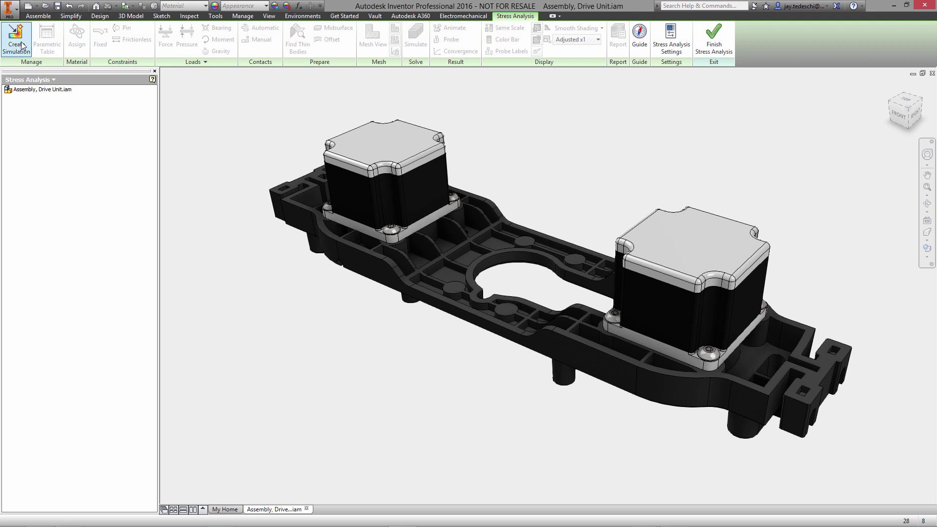
click(22, 45)
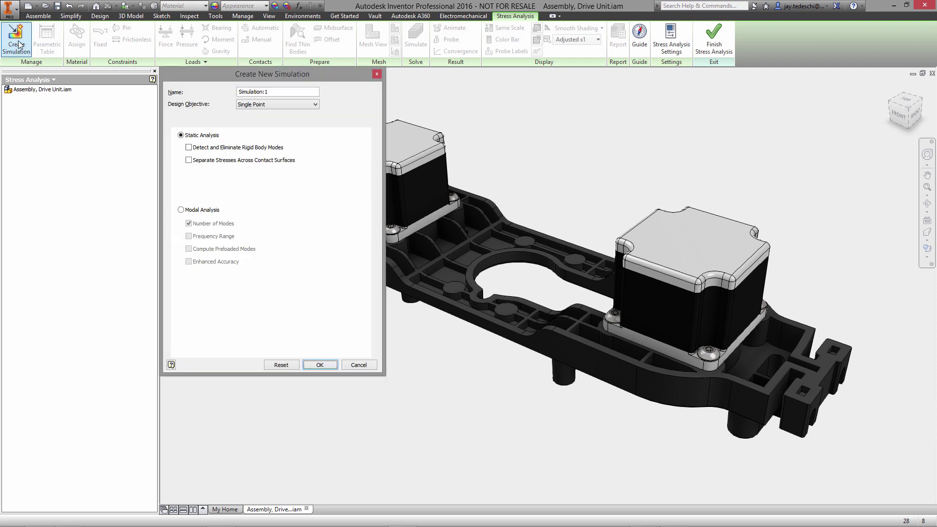
click(188, 148)
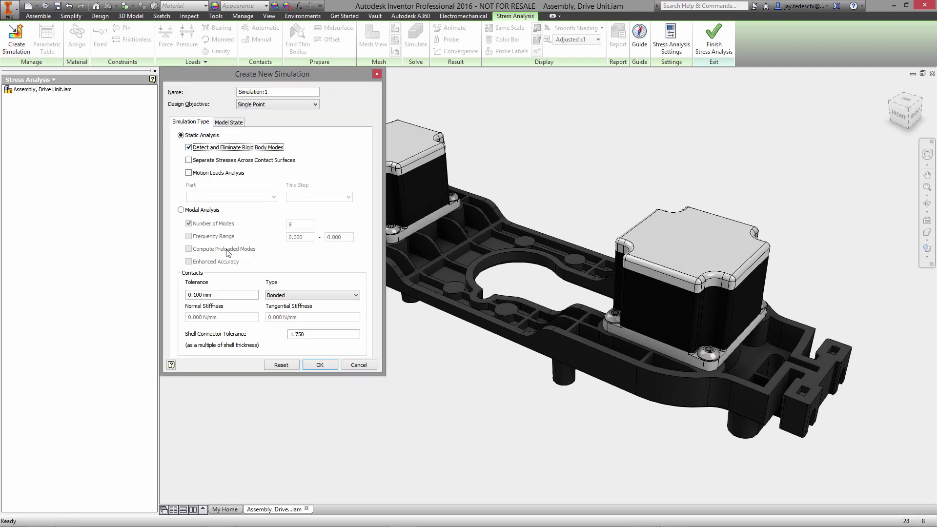
click(305, 295)
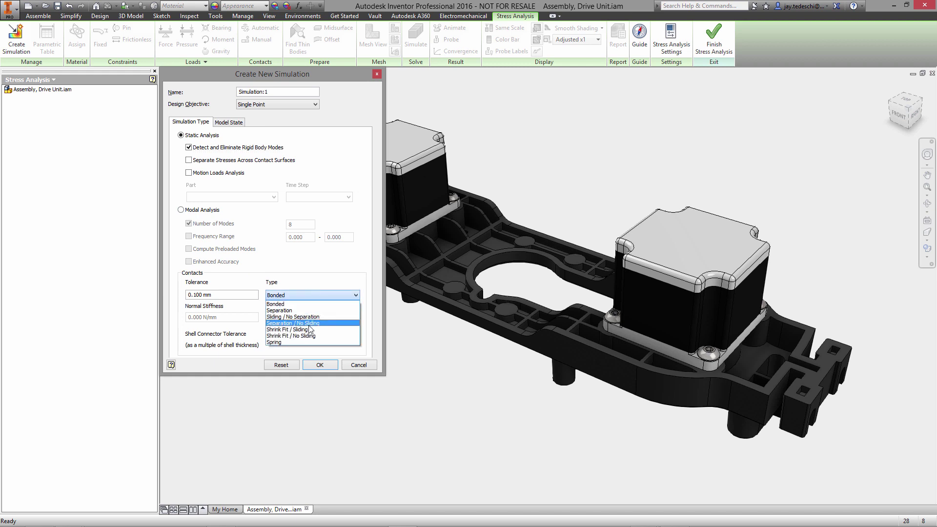
click(313, 334)
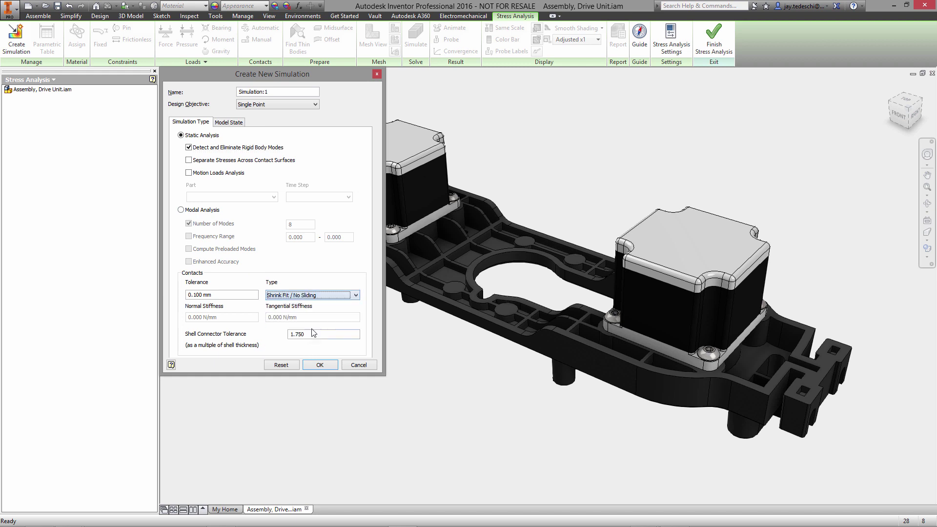
click(320, 366)
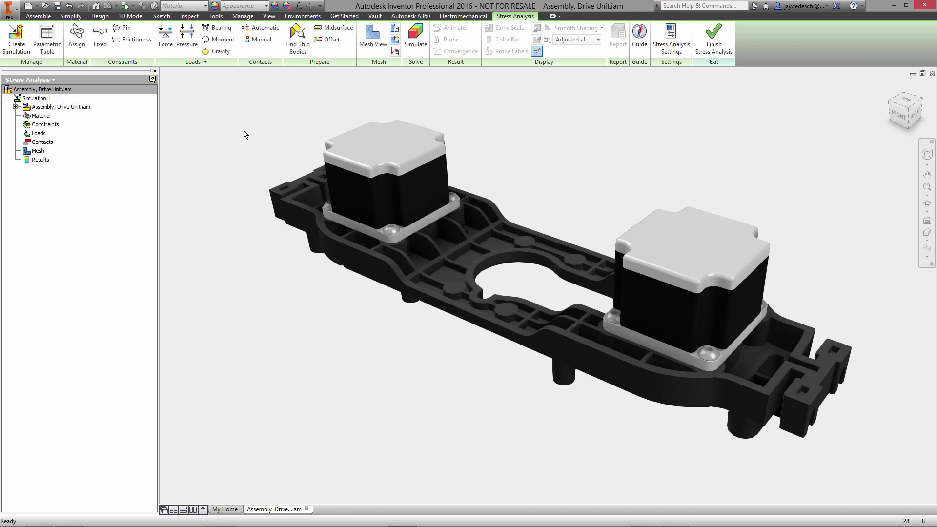
- Select bolts 94500A231:1 through :8 in the browser and exclude them from the simulation
click(15, 107)
click(64, 143)
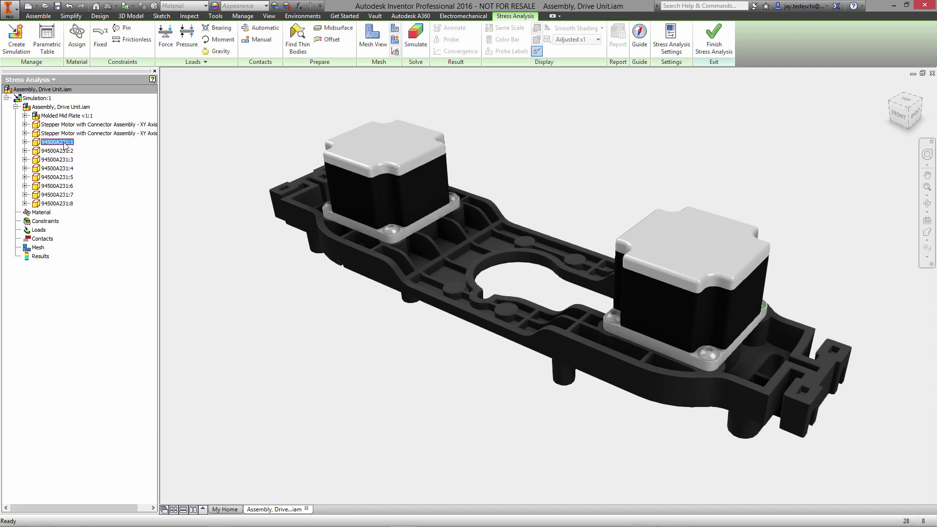
shift+click(71, 203)
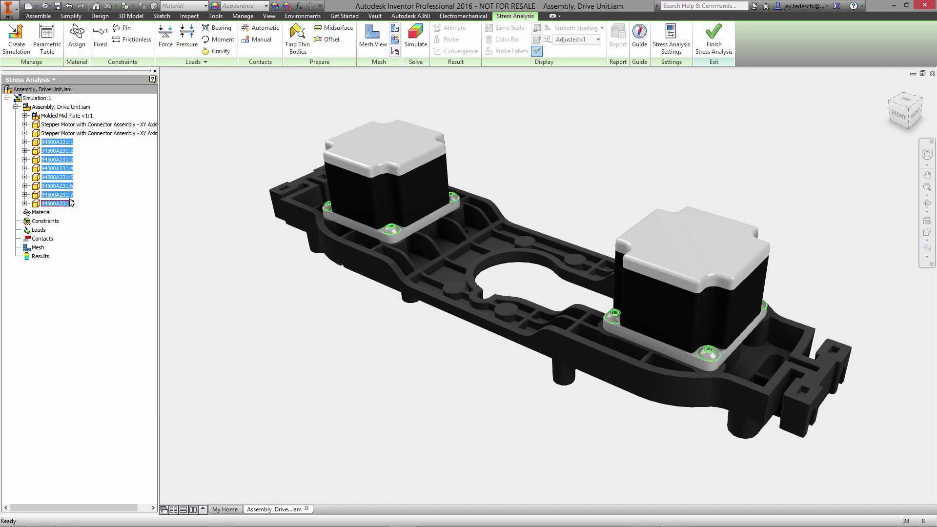
right_click(67, 142)
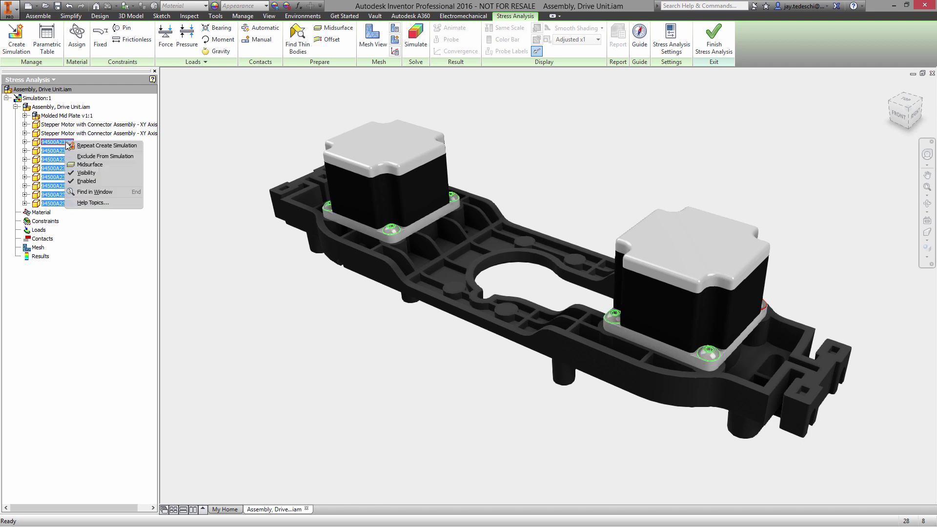
click(93, 156)
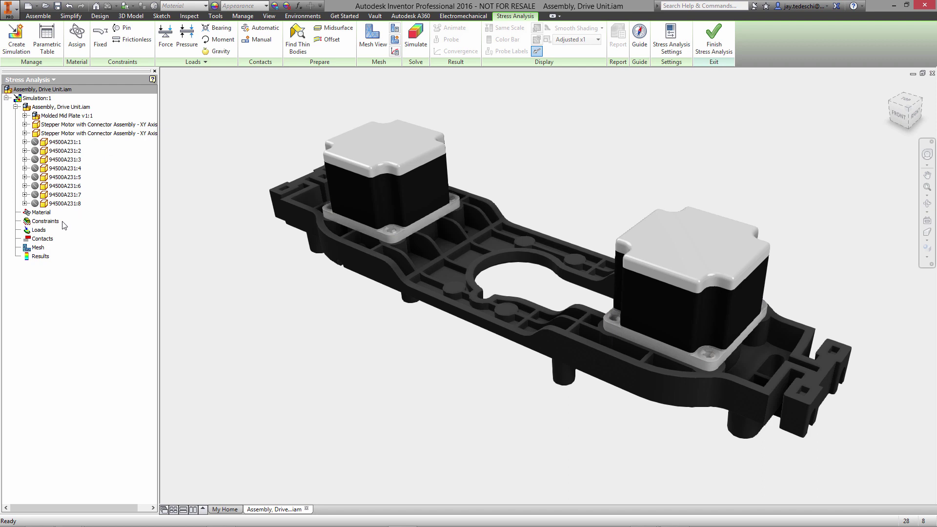
- List the simulation's materials and check which components use Aluminum 6061
right_click(44, 213)
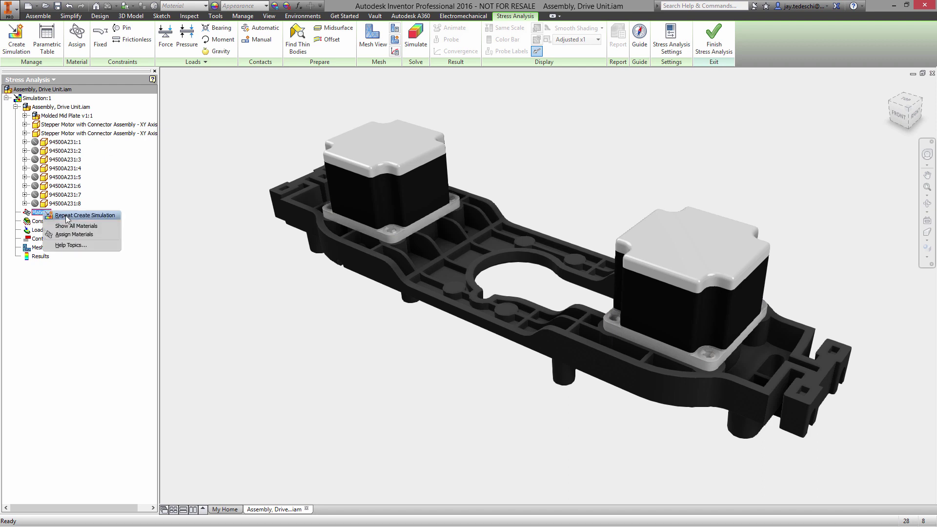
click(73, 232)
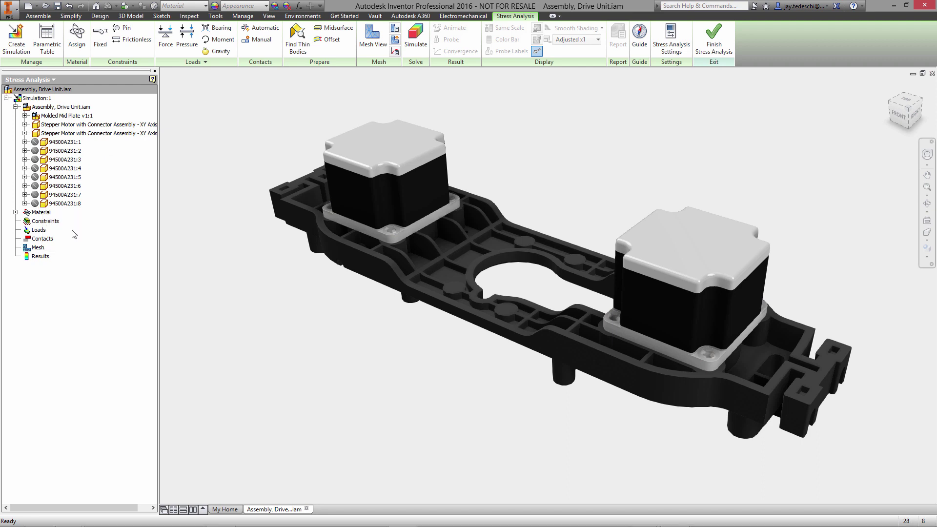
click(15, 213)
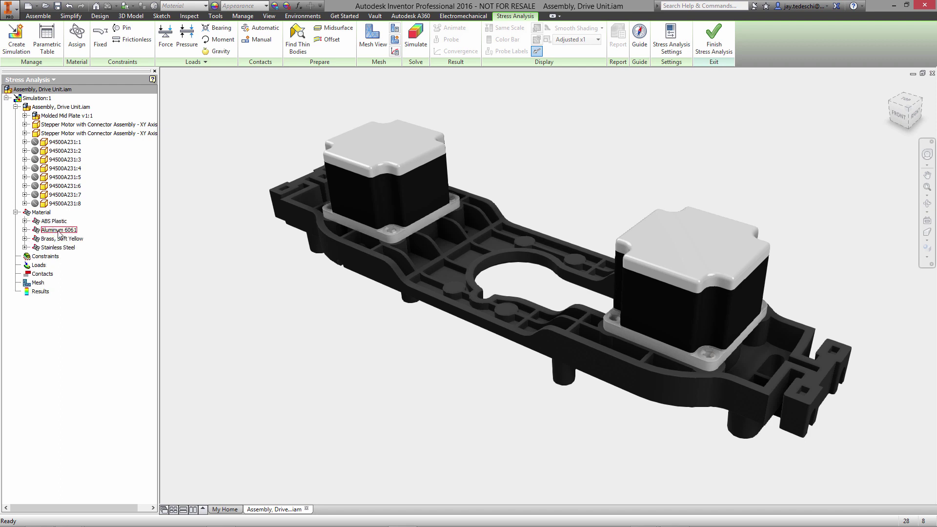
click(25, 230)
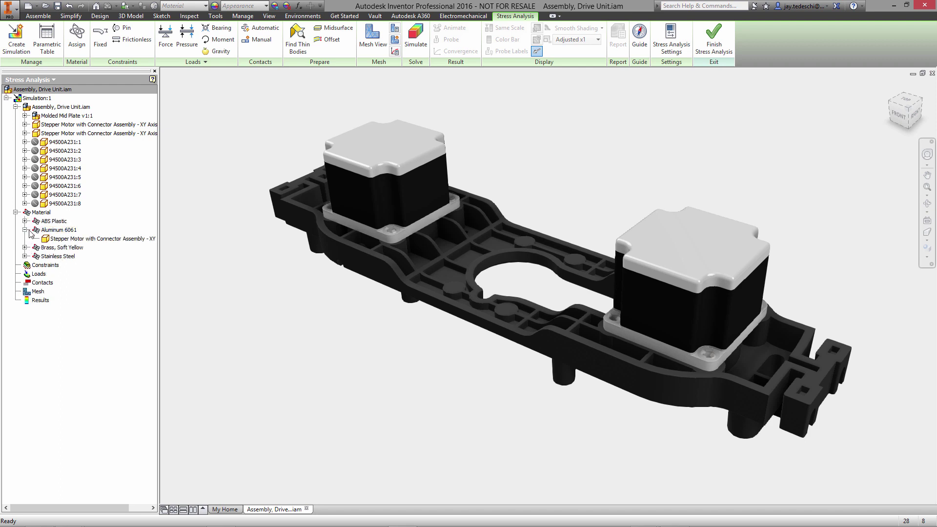
- Override both Stepper Motor rows with Stainless Steel in Assign Materials
right_click(48, 213)
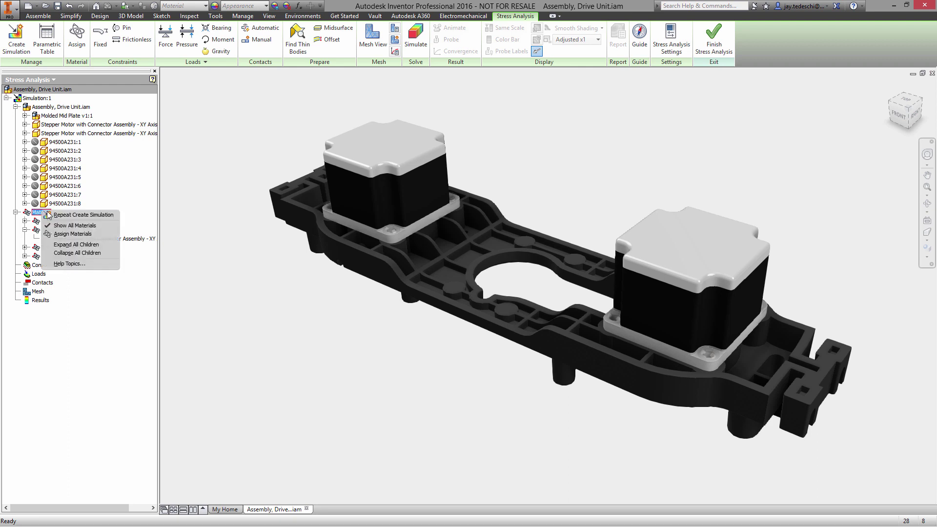
click(72, 233)
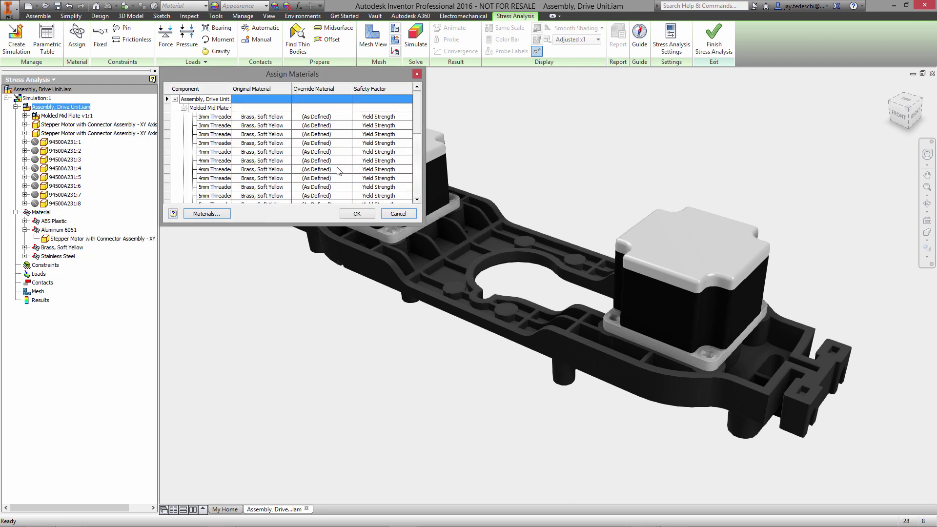
drag(417, 110, 417, 154)
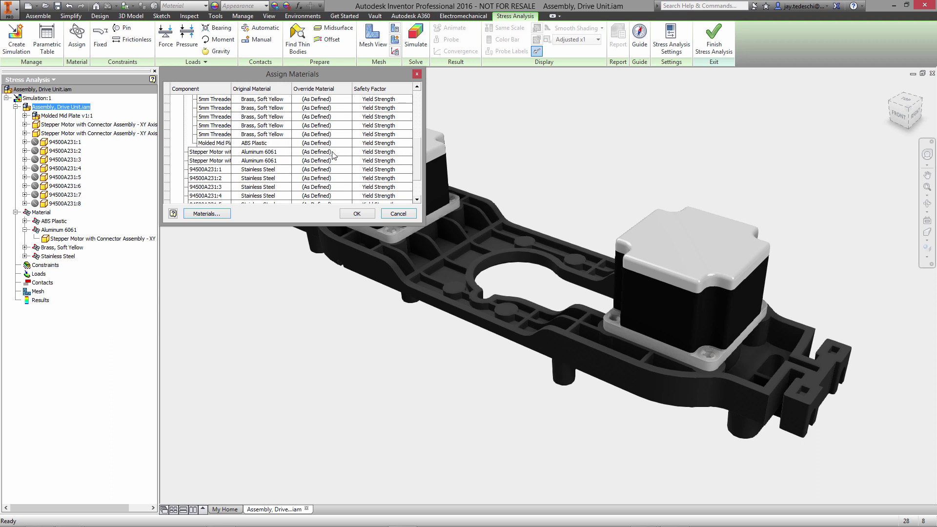
click(337, 153)
click(347, 152)
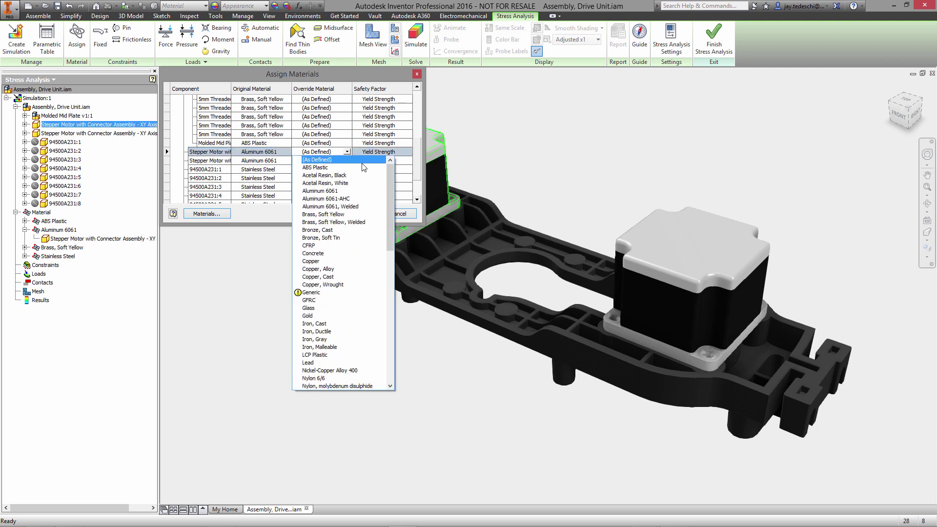
drag(388, 170, 390, 265)
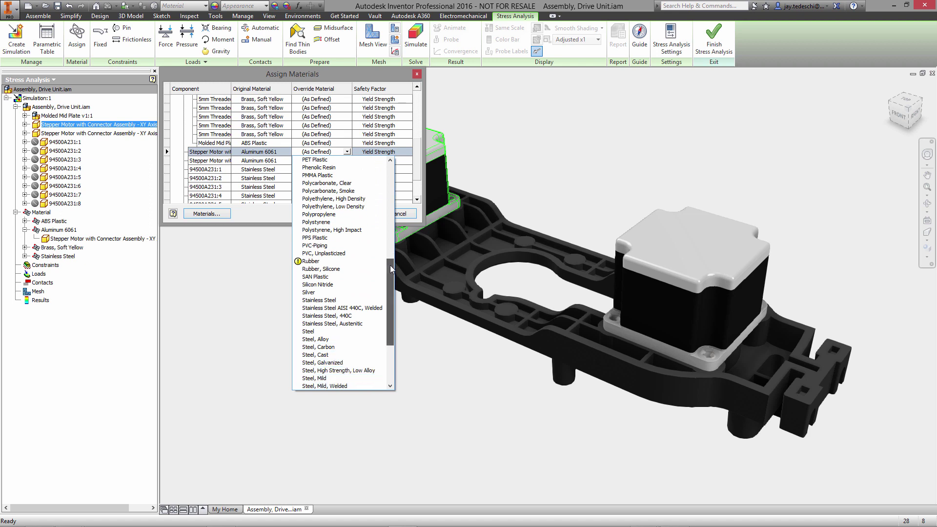
click(335, 301)
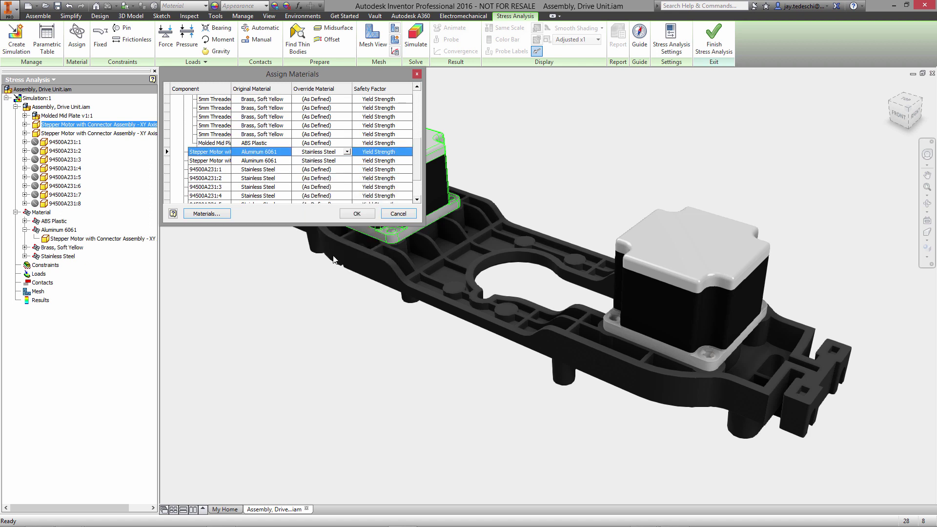
click(356, 214)
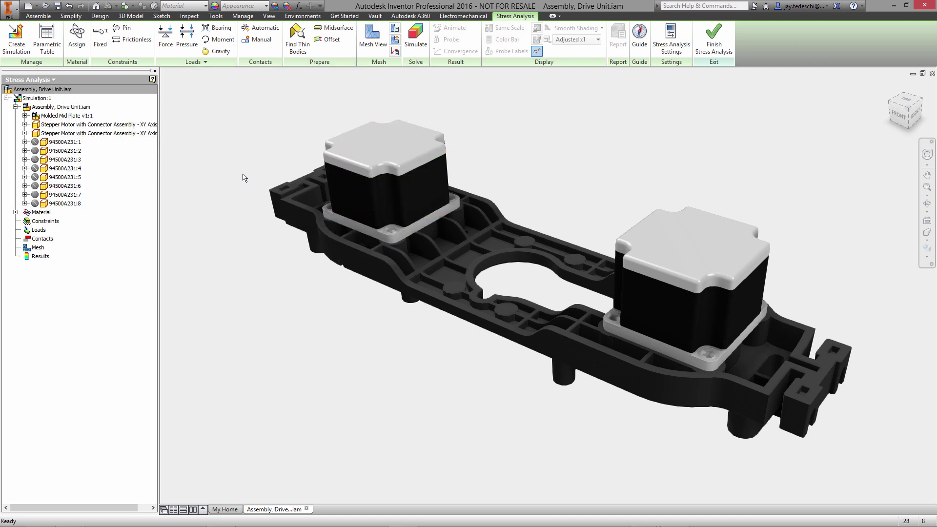
- Start a Fixed constraint on the first four boss hole faces of the mid plate
click(16, 212)
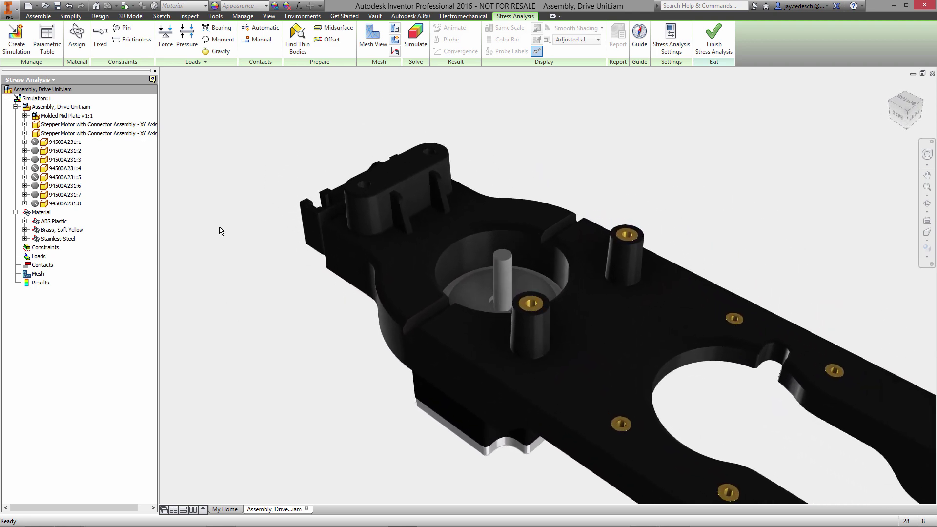
right_click(247, 158)
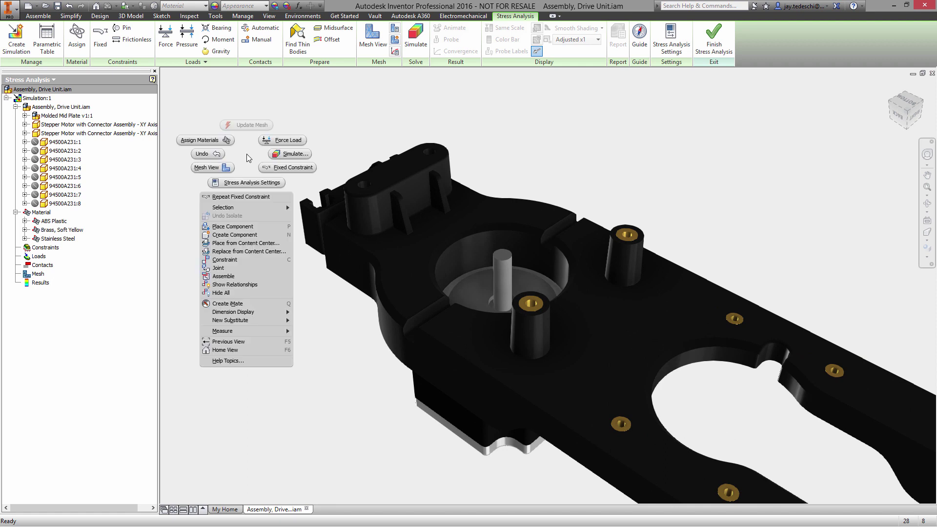
click(278, 168)
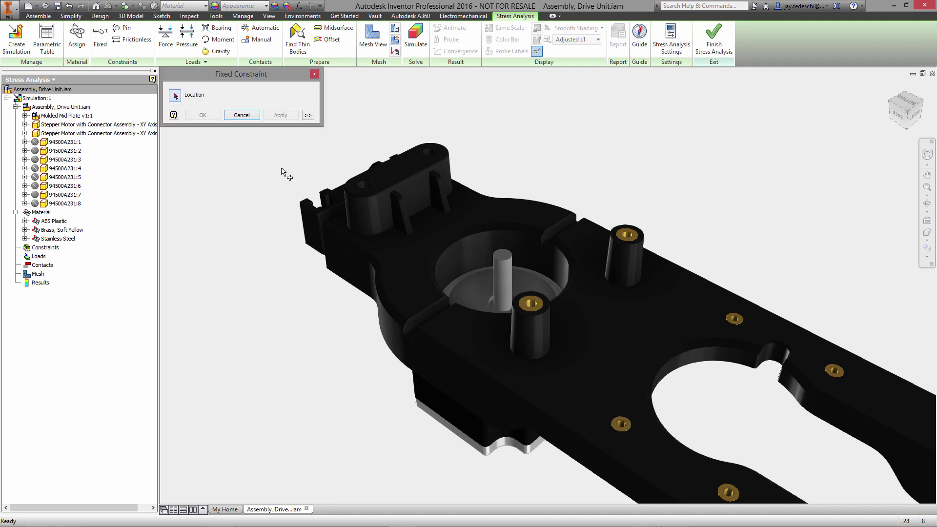
click(365, 188)
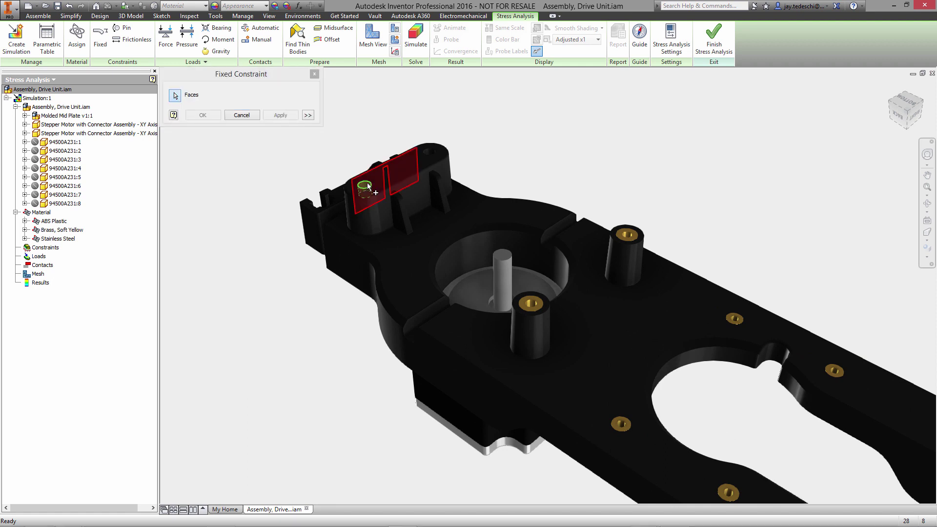
click(429, 155)
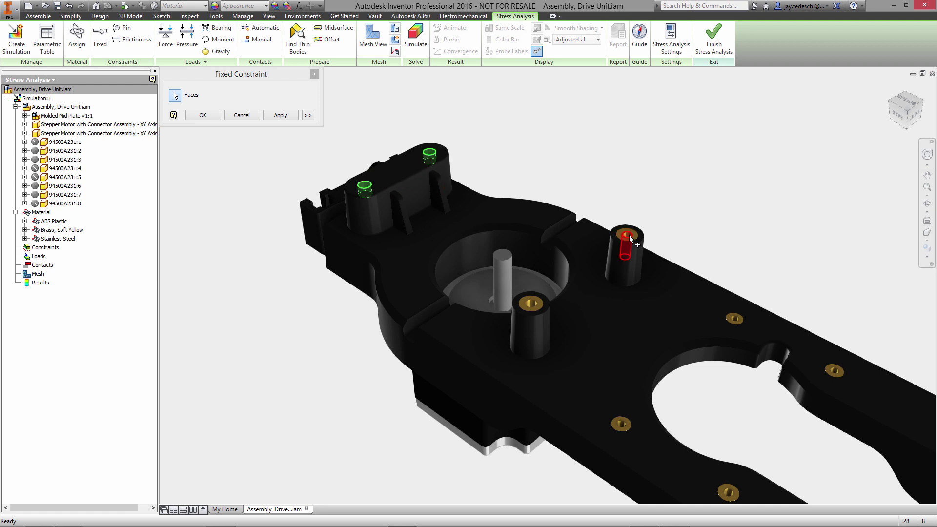
click(626, 236)
click(534, 303)
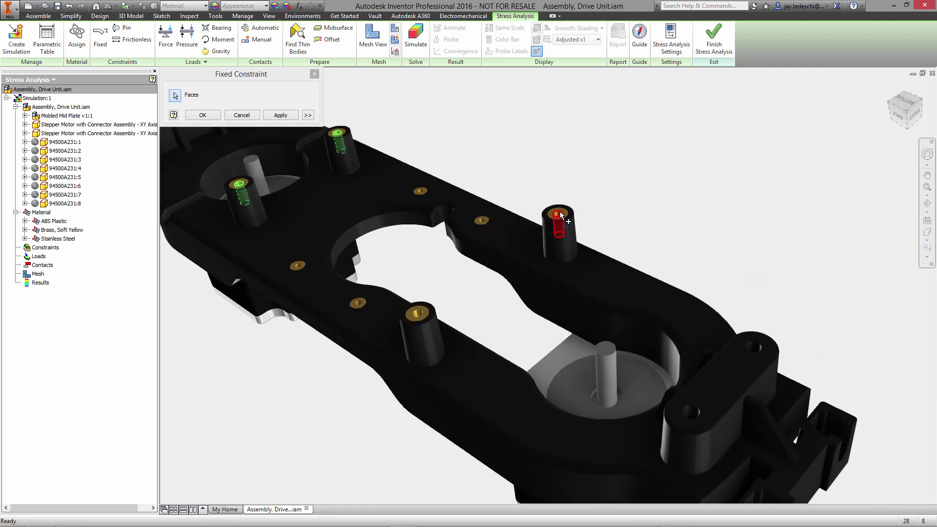
- Add the remaining boss and end-boss hole faces to the Fixed constraint and apply it
click(558, 215)
click(417, 313)
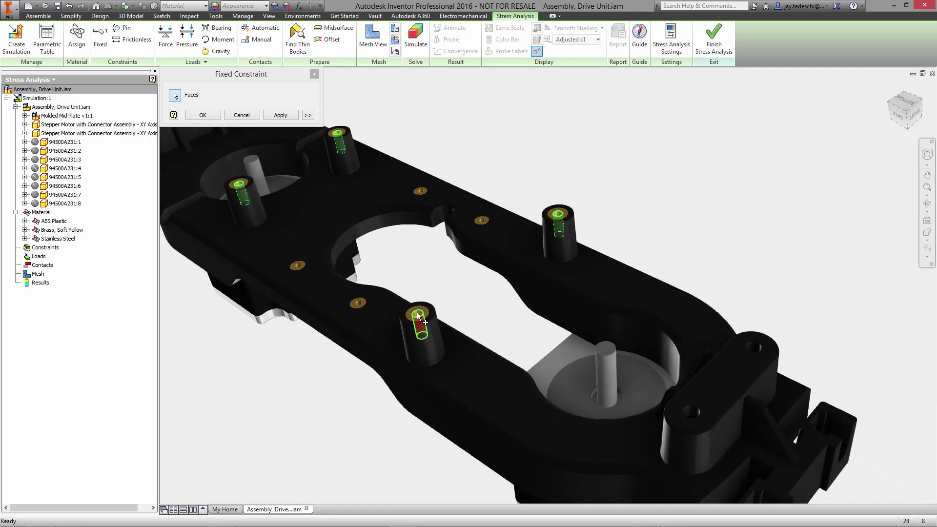
click(753, 347)
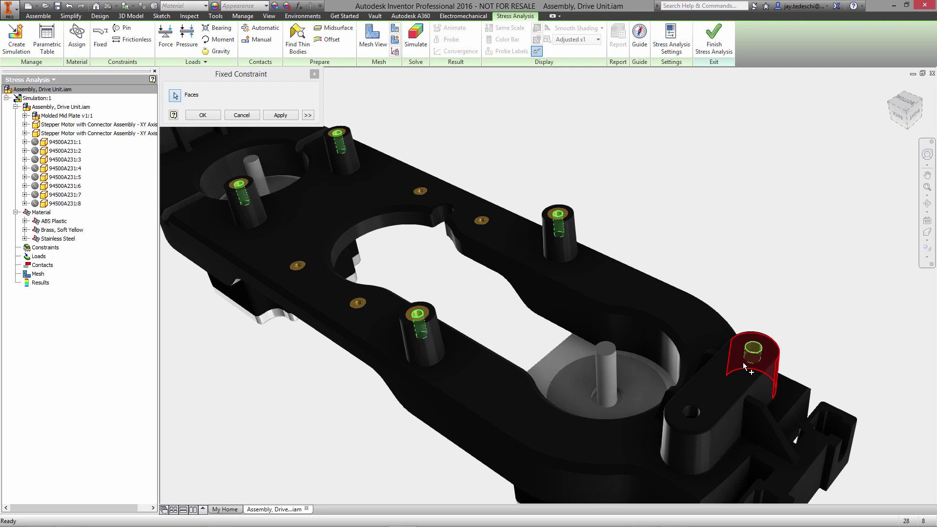
click(690, 413)
right_click(694, 202)
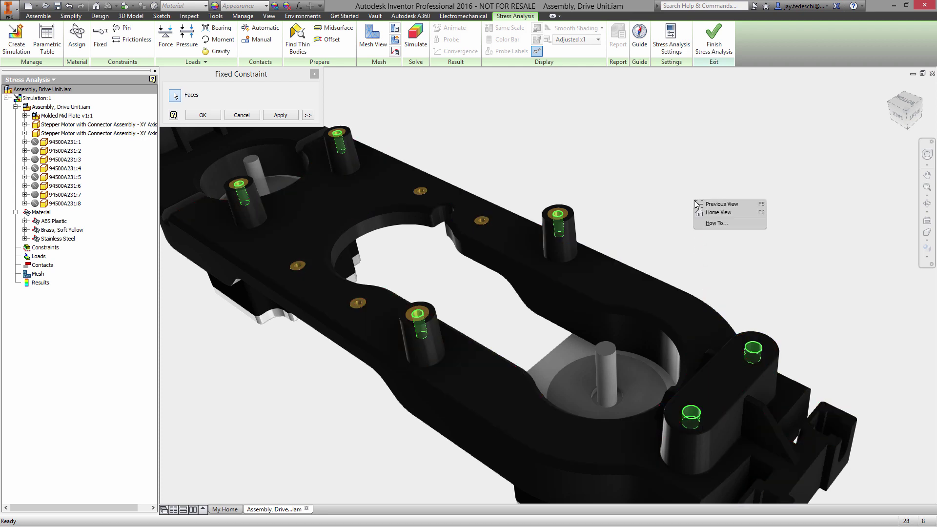
click(696, 204)
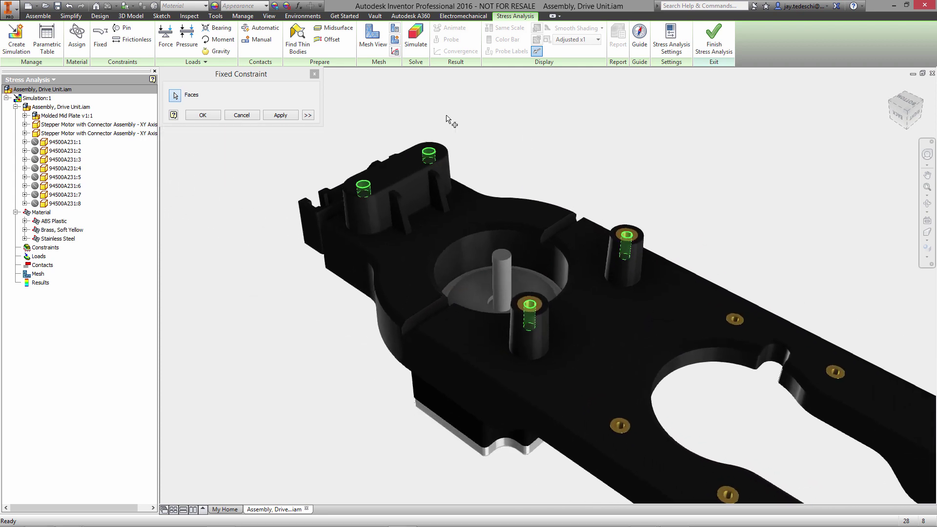
click(203, 117)
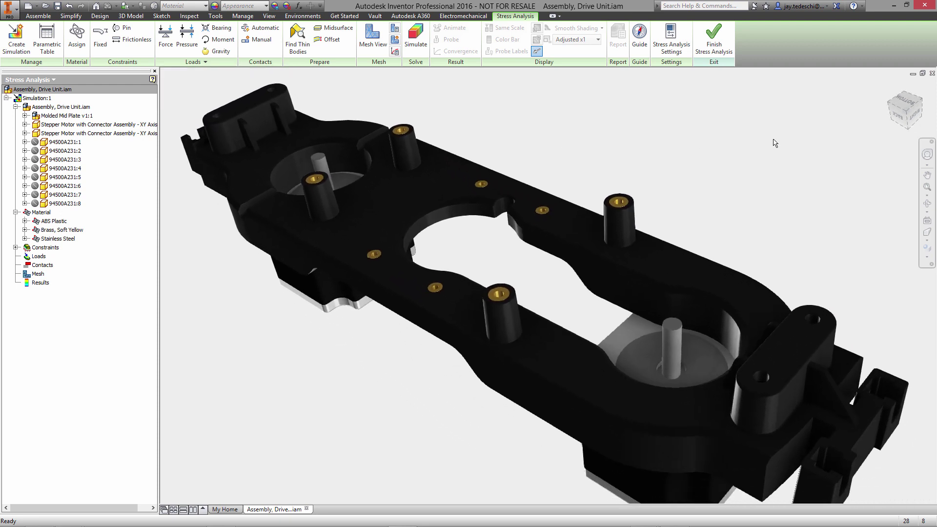
- Apply a Frictionless constraint to four boss tops and both end mounting faces of the mid plate
click(139, 41)
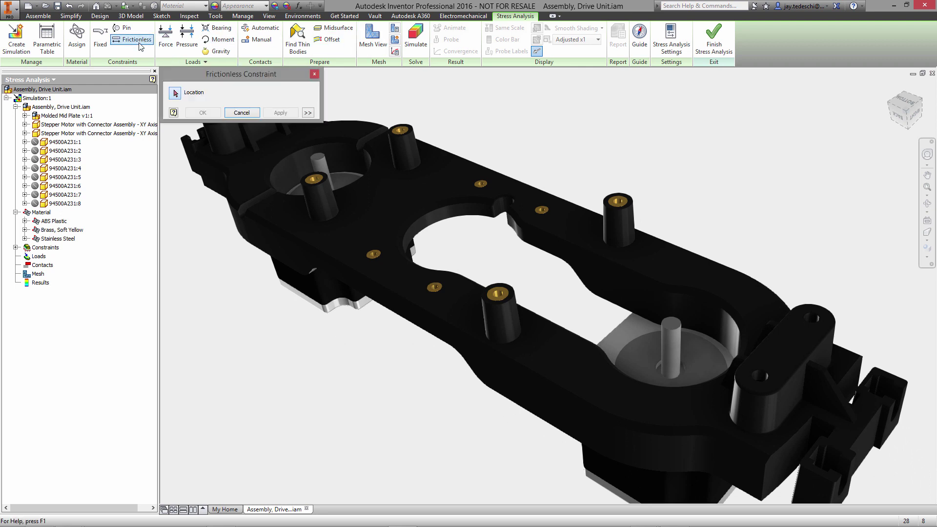
click(321, 177)
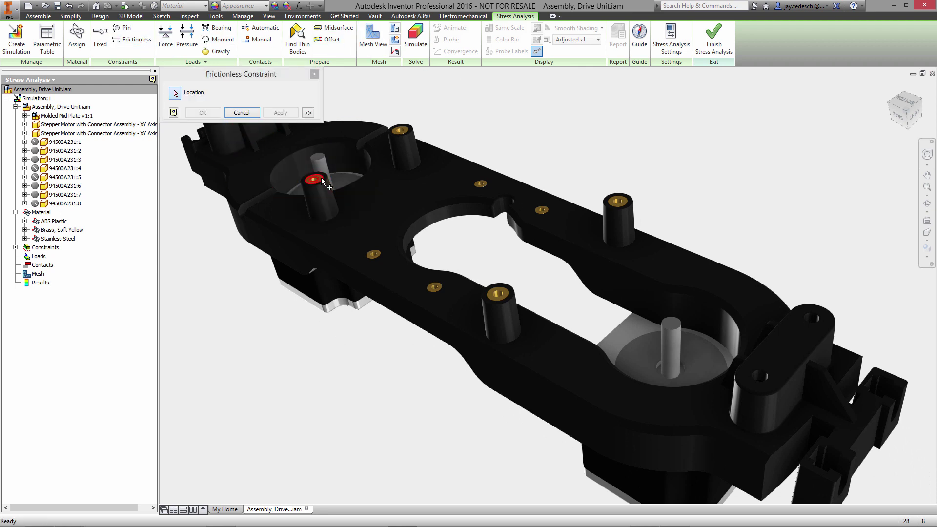
click(407, 128)
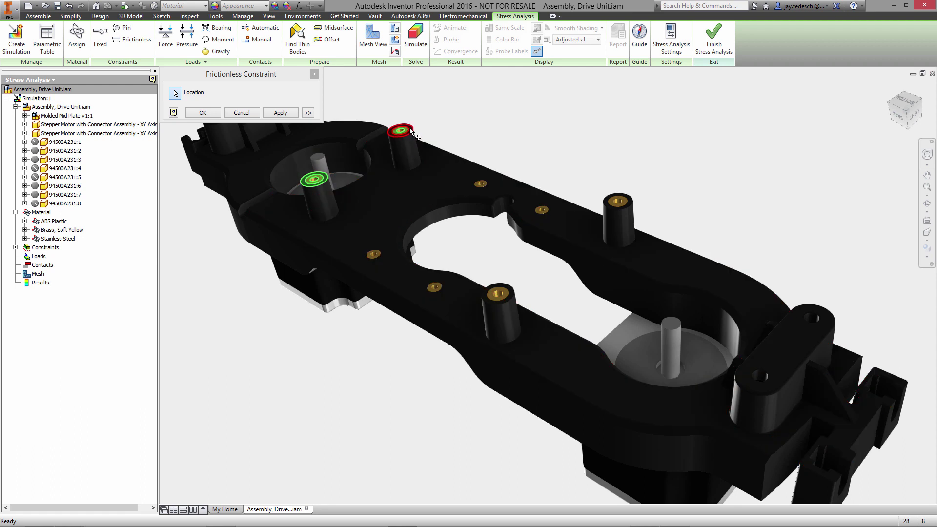
click(627, 202)
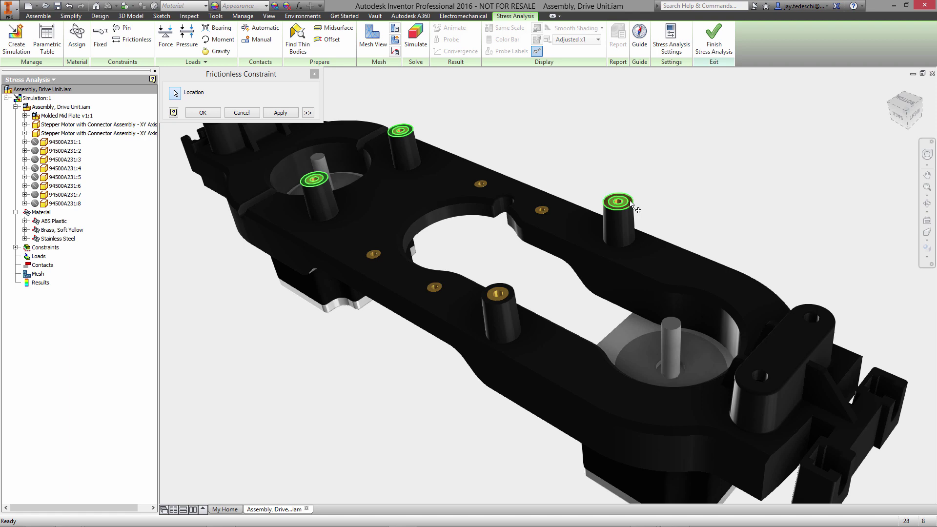
click(507, 297)
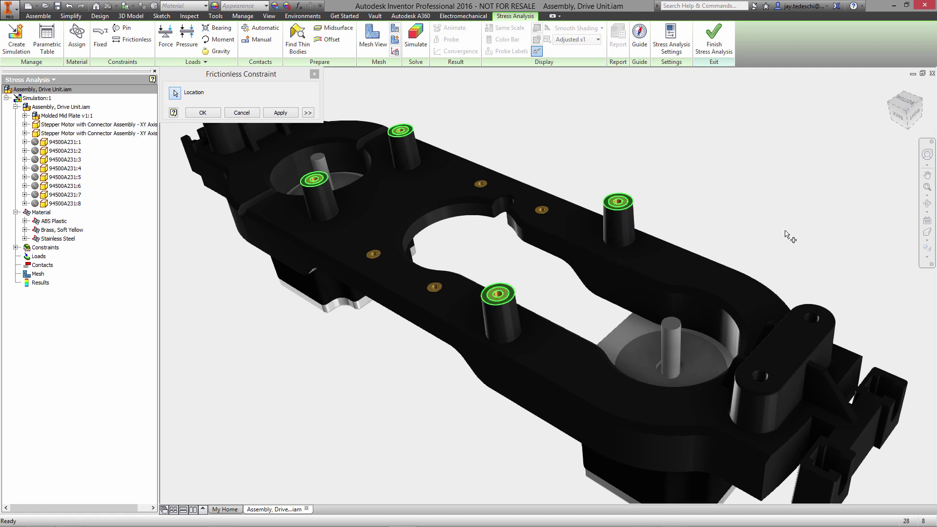
click(787, 348)
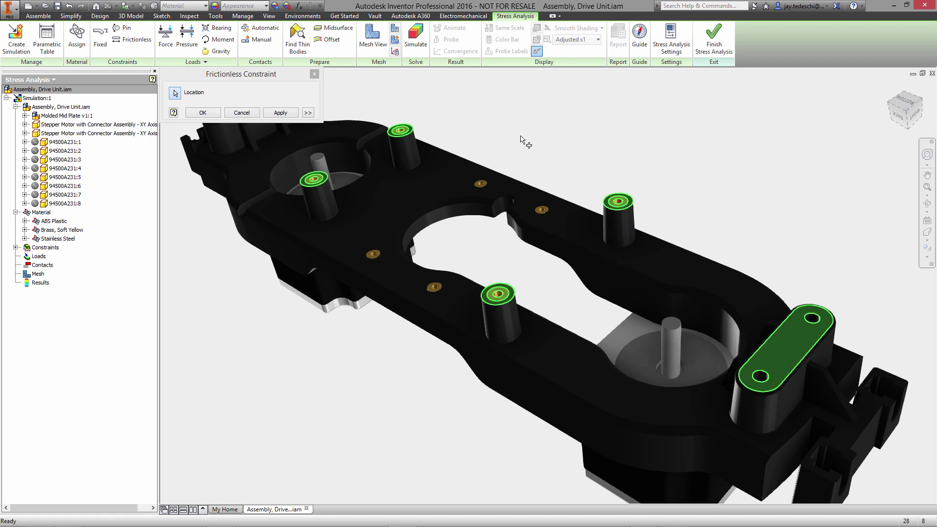
click(291, 171)
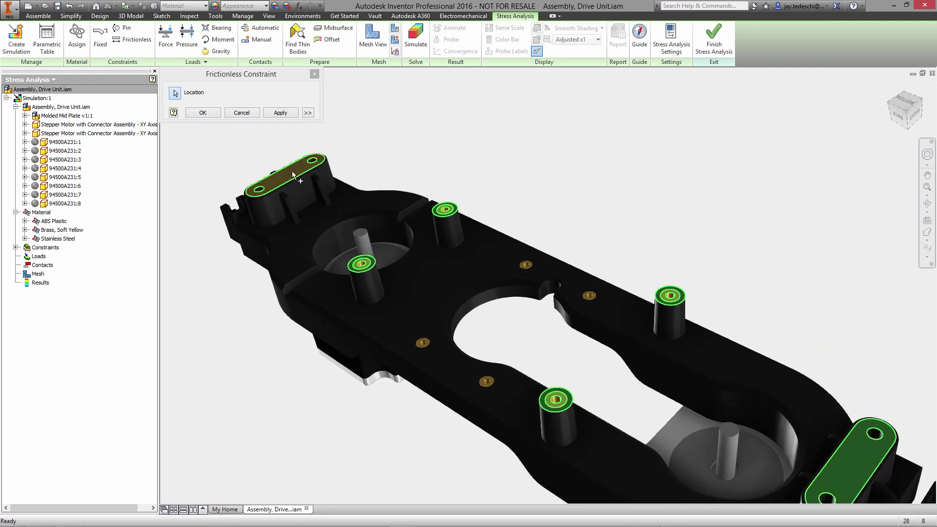
click(214, 113)
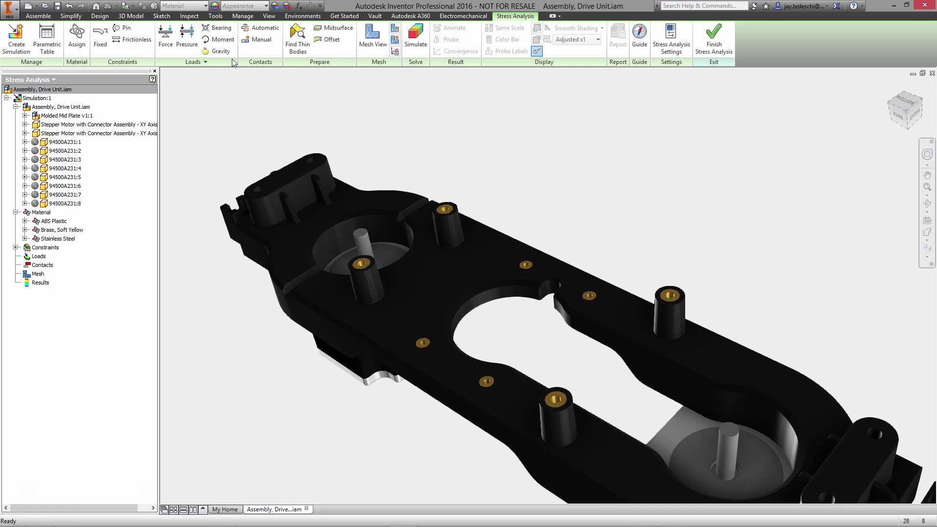
- Apply a 250 N mm moment to the first motor shaft, then to the second
click(220, 39)
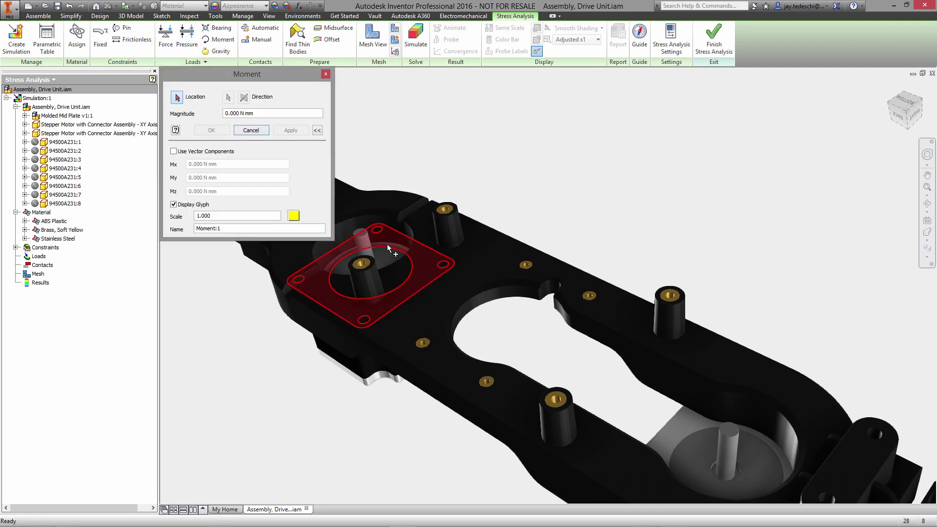
click(366, 244)
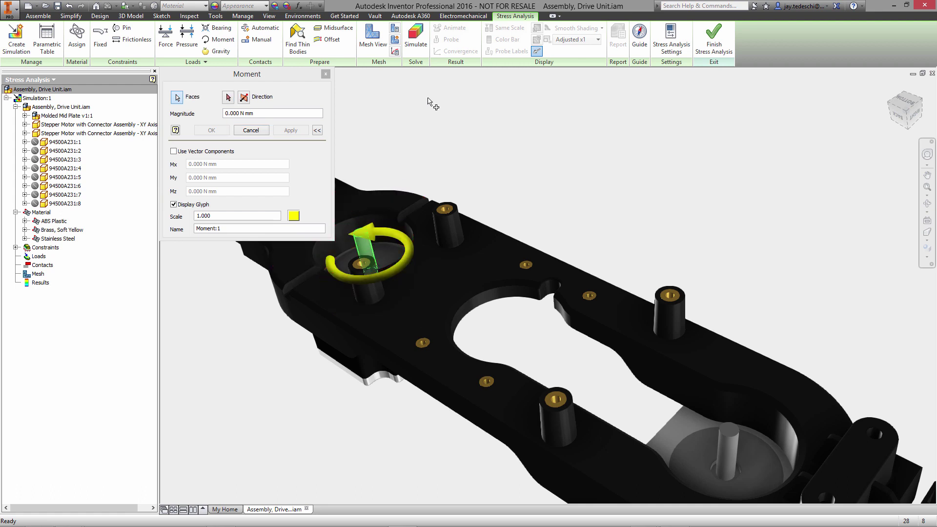
drag(258, 111, 212, 112)
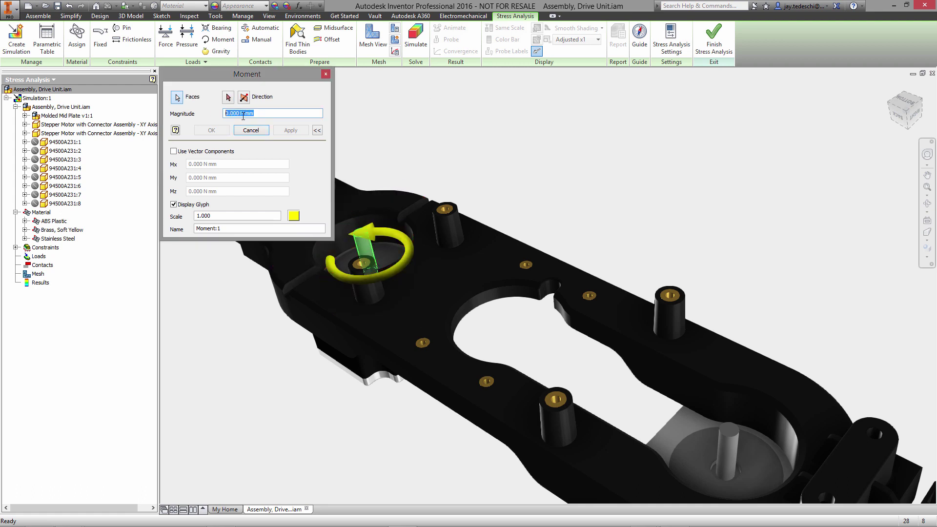
text(25)
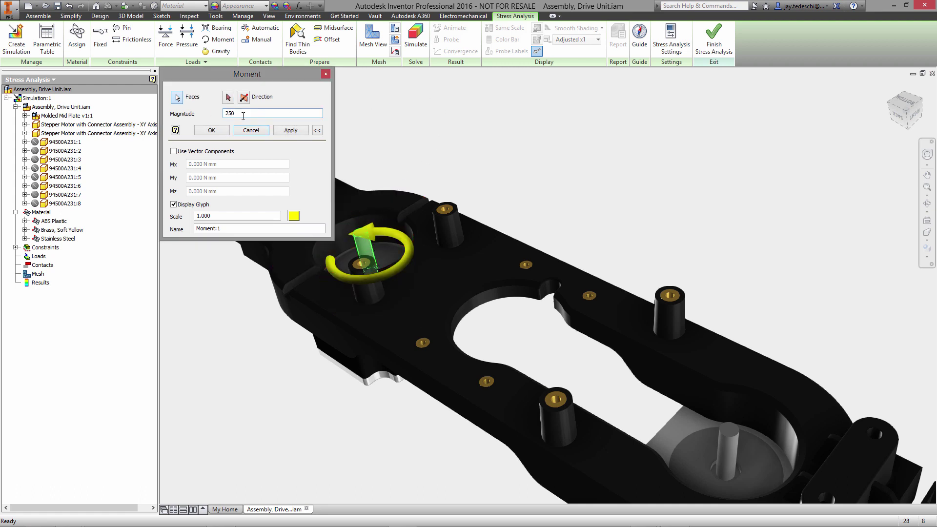
click(290, 131)
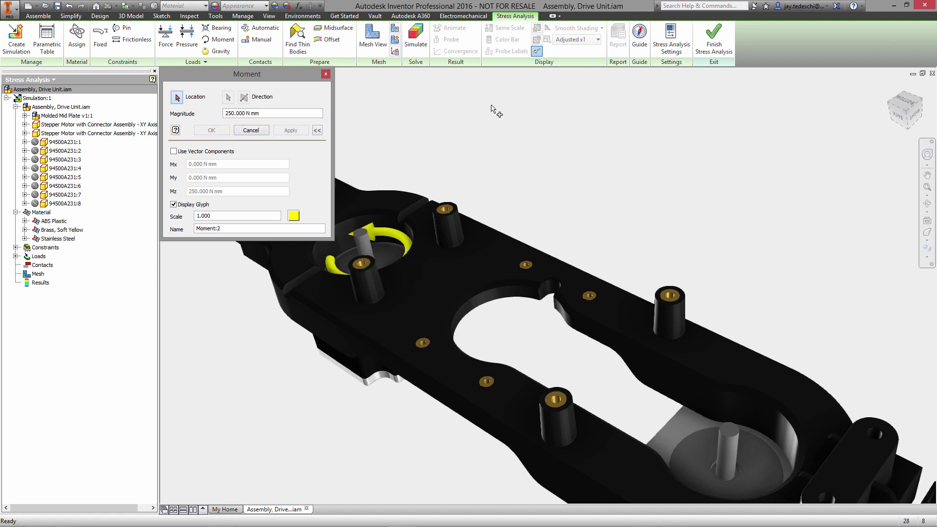
click(733, 453)
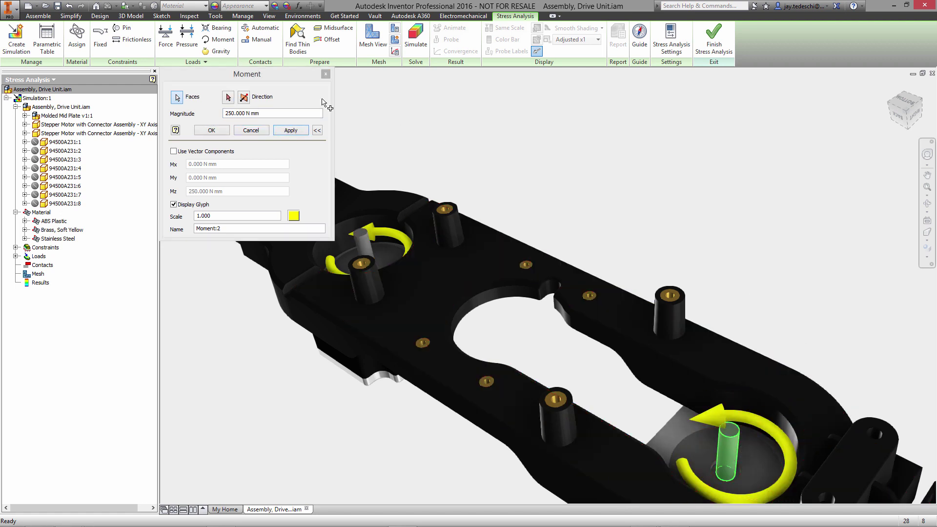
click(212, 131)
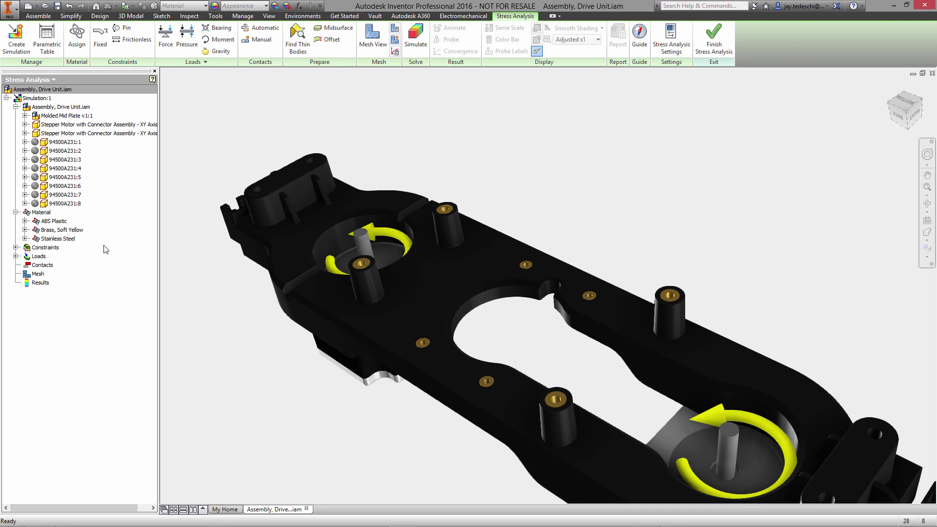
- Expand Constraints and Loads, return to the home view, and run Automatic contact detection
click(15, 247)
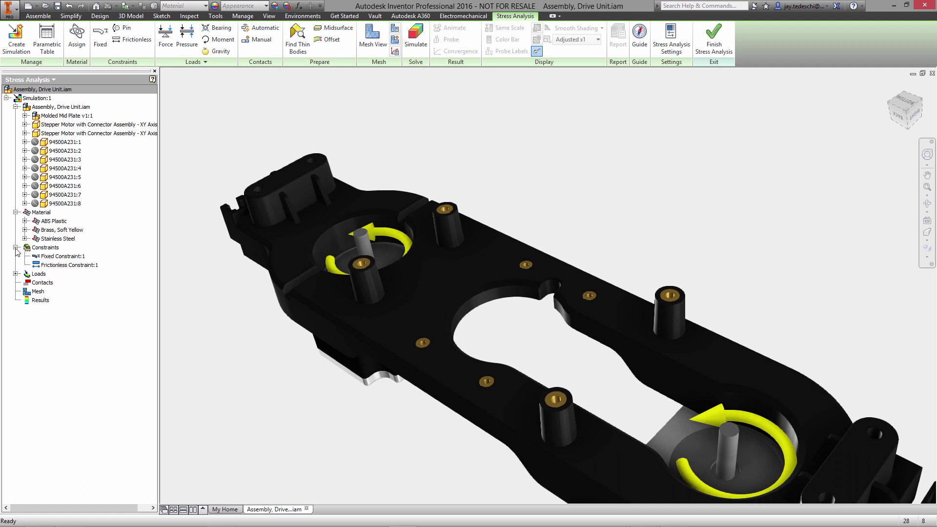
click(16, 274)
mouse_move(904, 107)
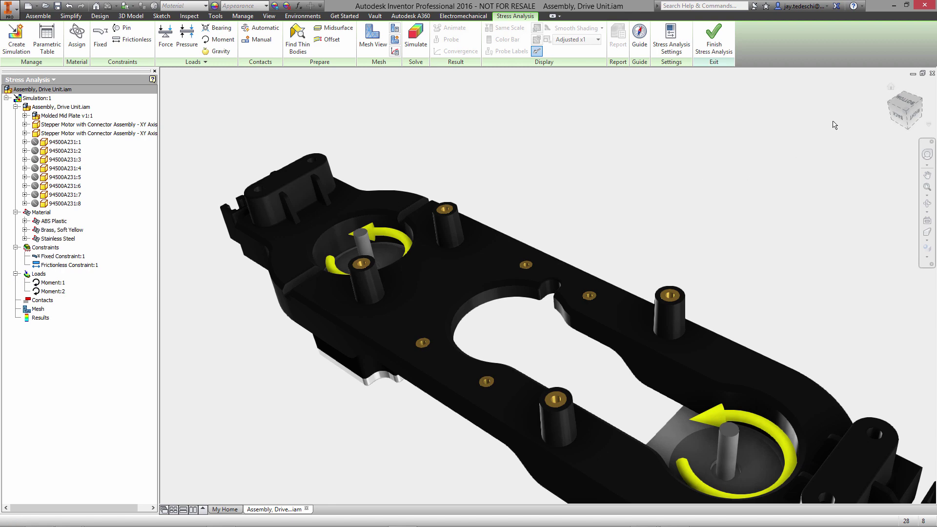
click(890, 88)
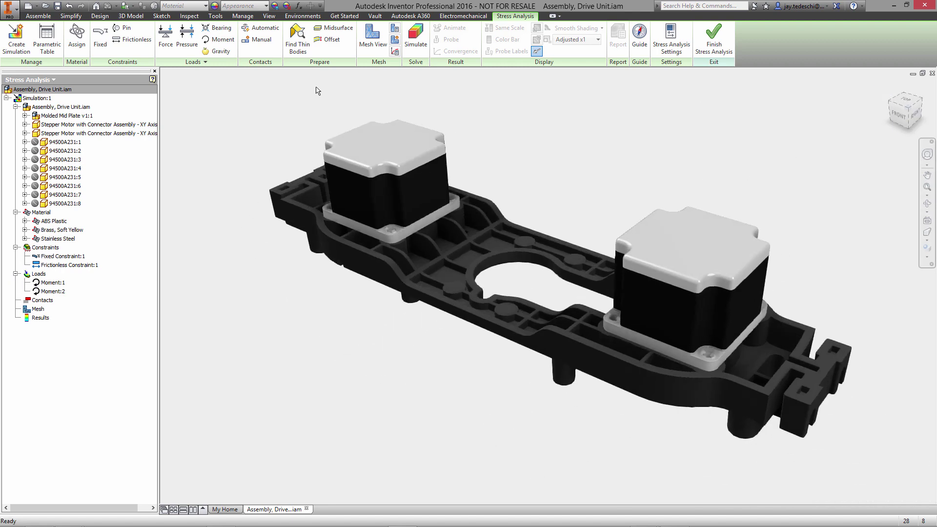
click(260, 28)
- Expand the Shrink Fit / No Sliding contacts and make the first motor-to-plate contact Sliding / No Separation
click(15, 300)
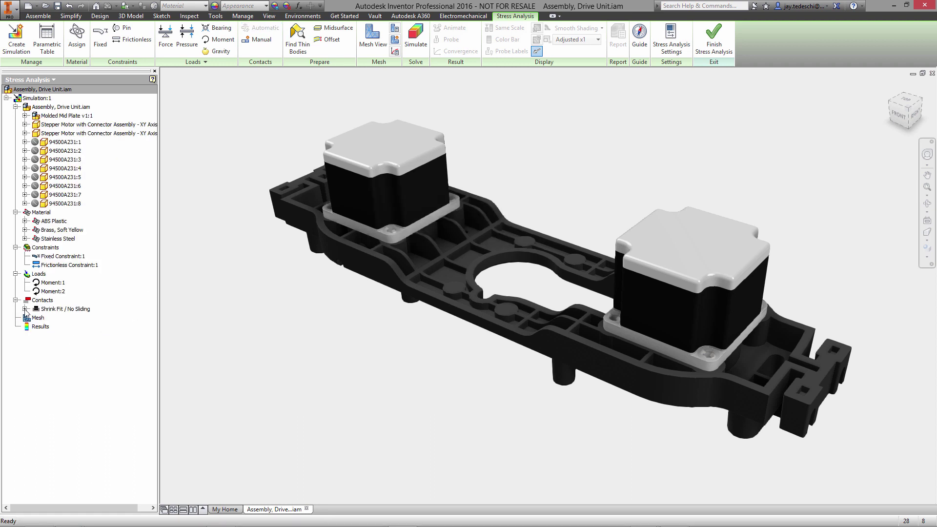
click(24, 309)
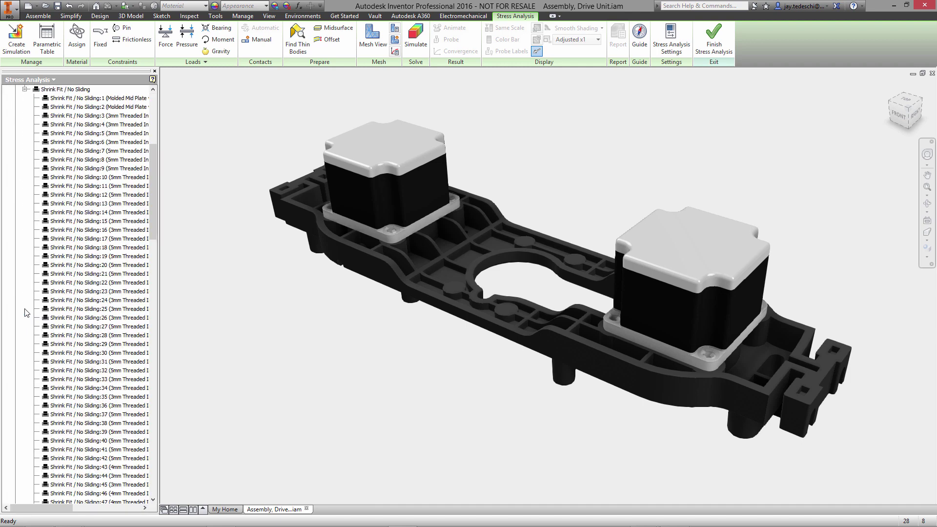
right_click(119, 100)
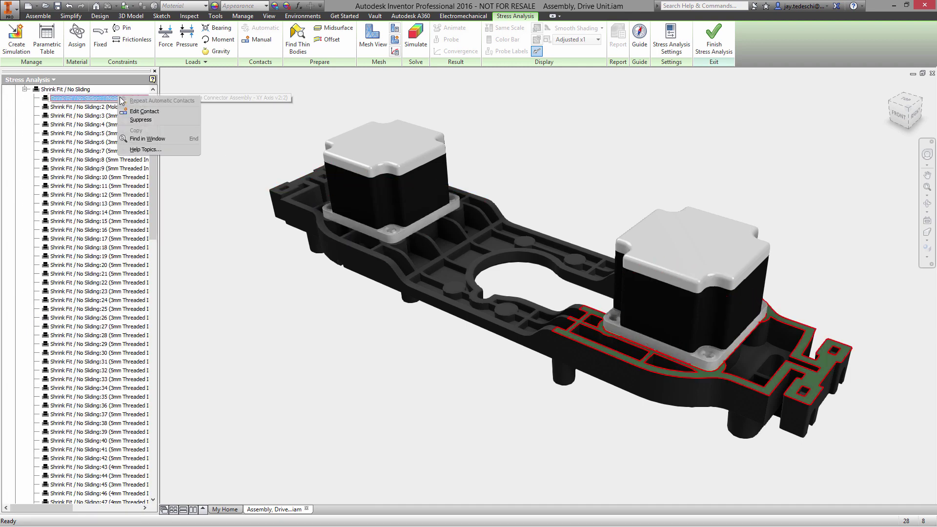
click(144, 112)
click(234, 102)
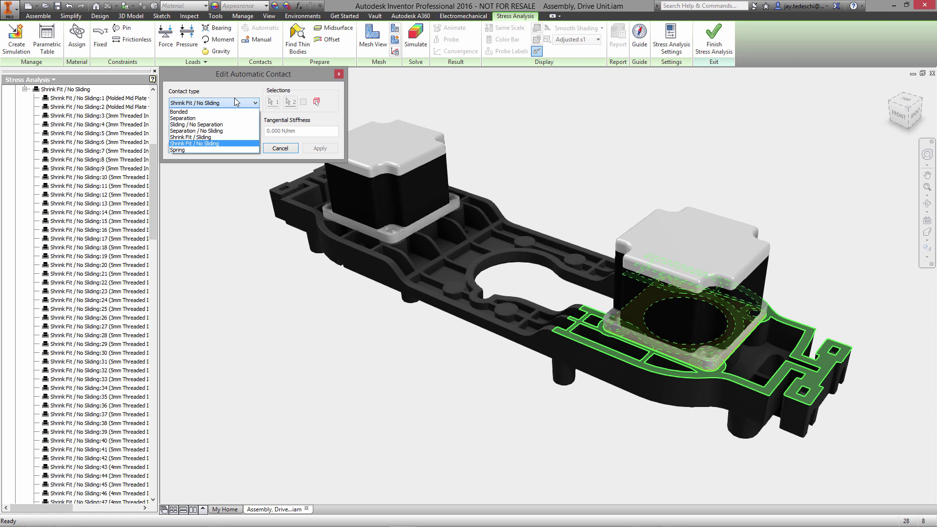
click(213, 123)
click(254, 148)
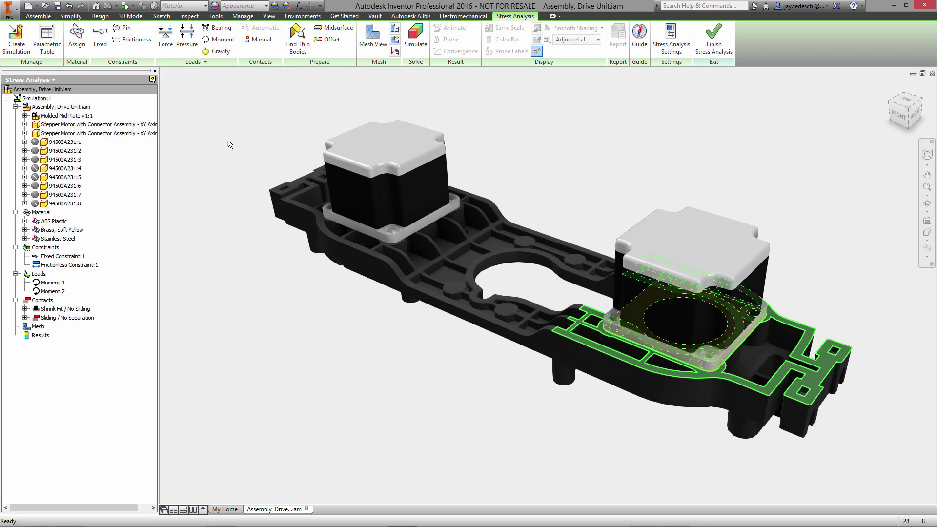
- Change the second motor-to-plate contact to Sliding / No Separation as well
right_click(120, 99)
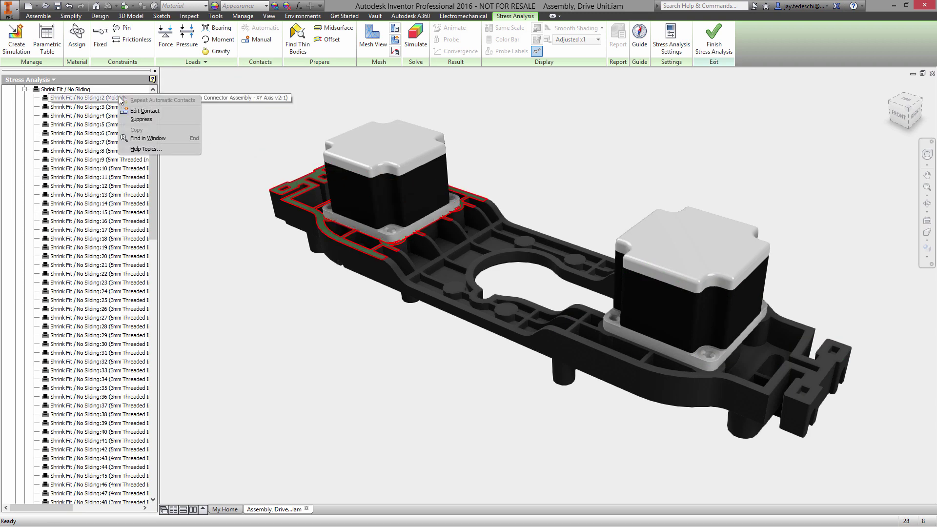
click(146, 111)
click(238, 104)
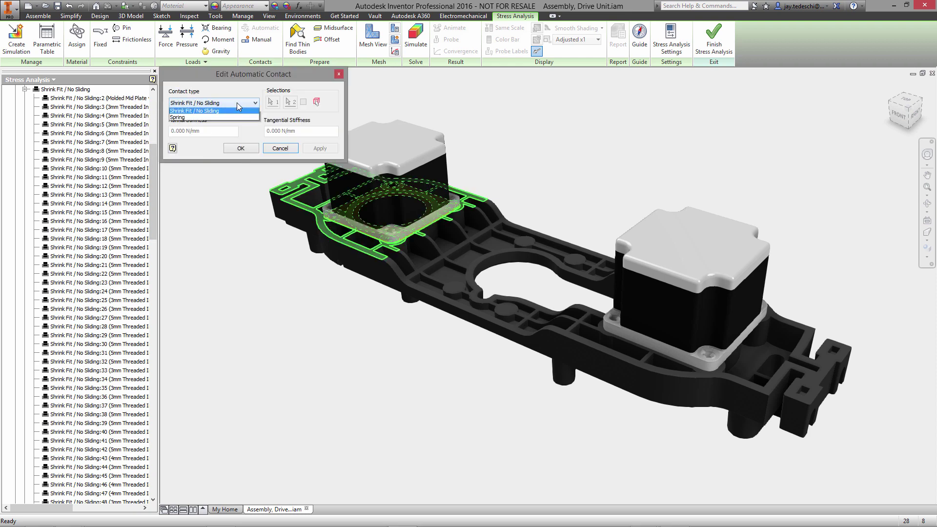
click(218, 124)
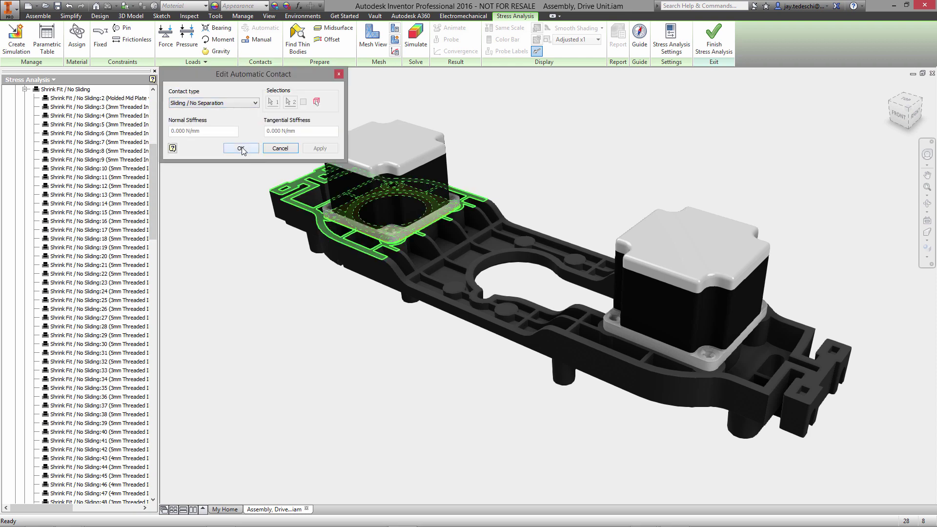
click(241, 149)
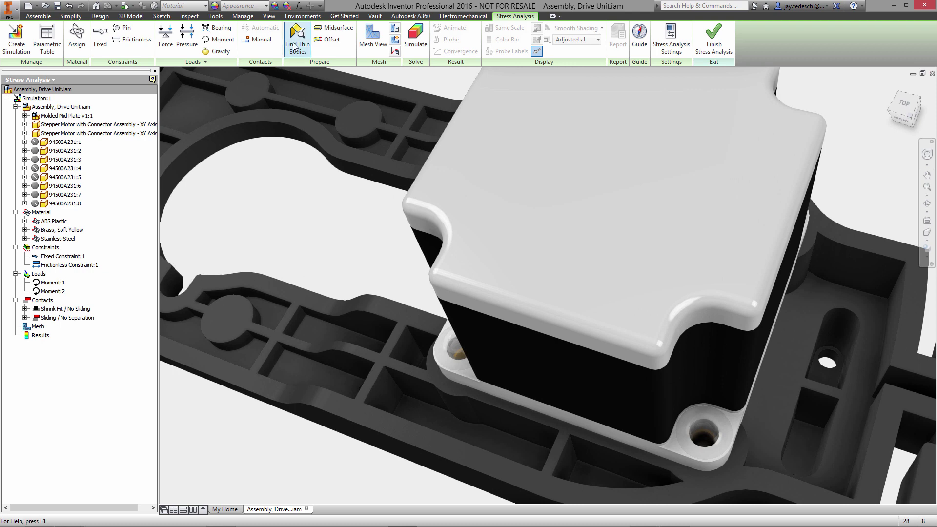
- Start a manual Bonded contact and bond the first two screws to their mounting holes
click(260, 42)
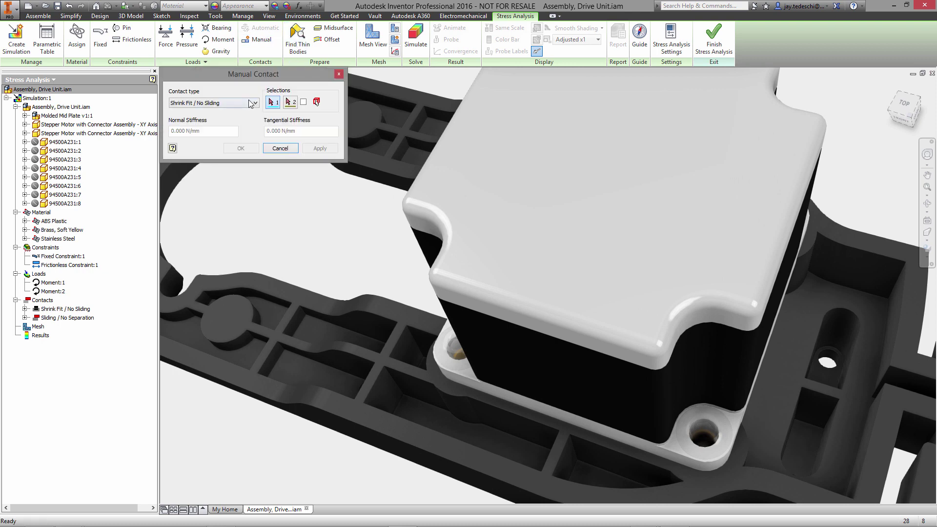
click(215, 103)
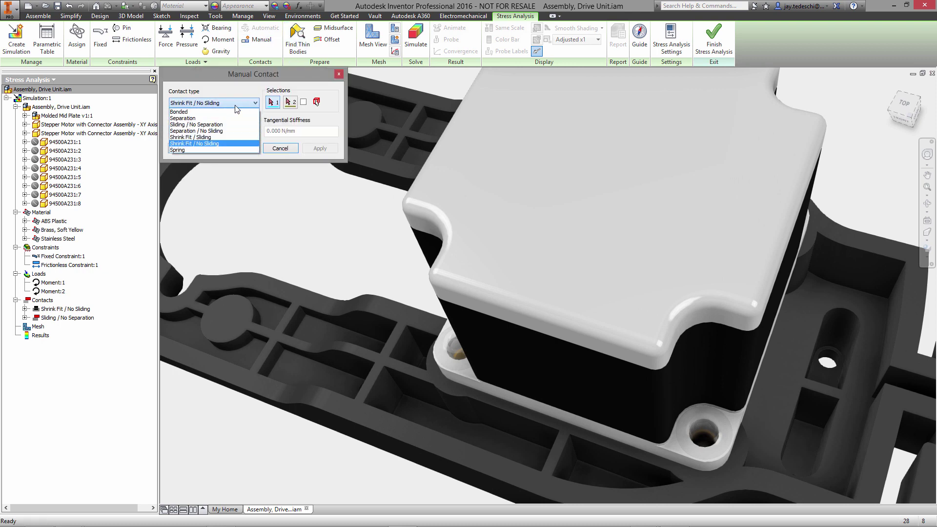
click(452, 344)
click(462, 355)
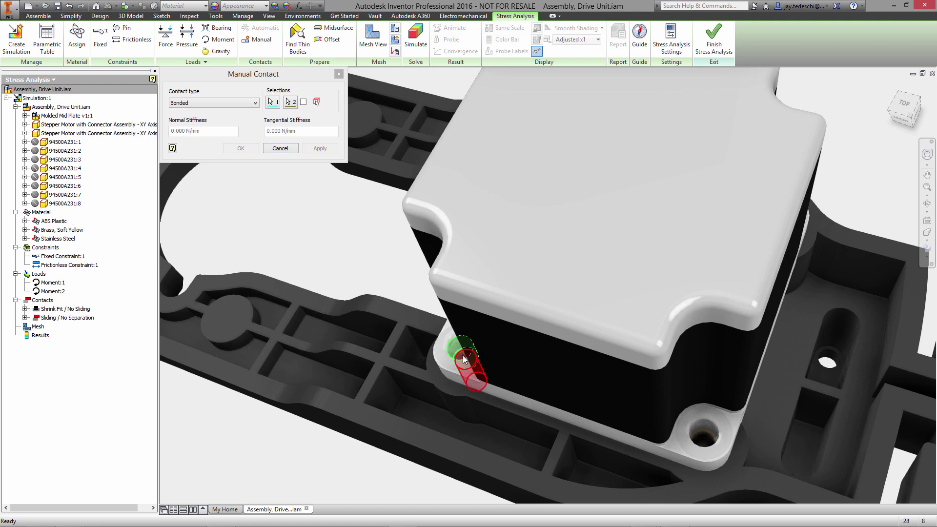
click(320, 148)
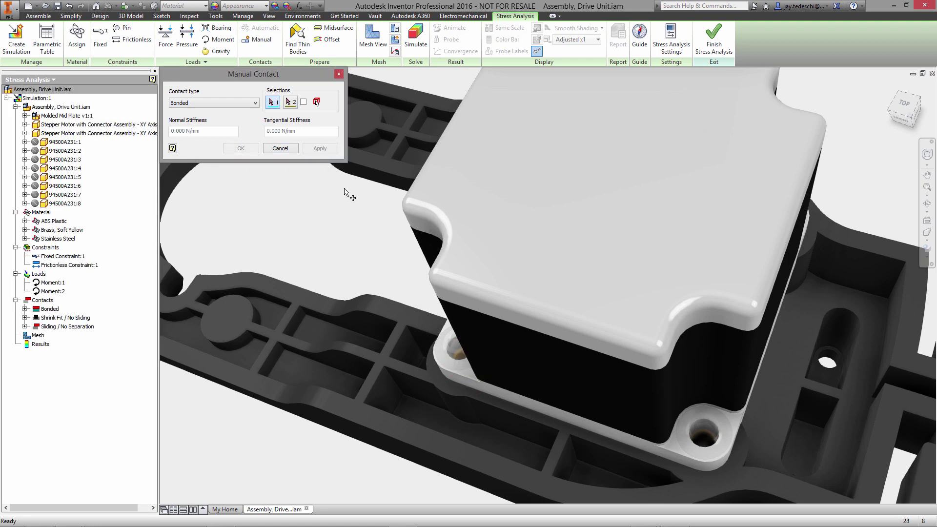
click(707, 436)
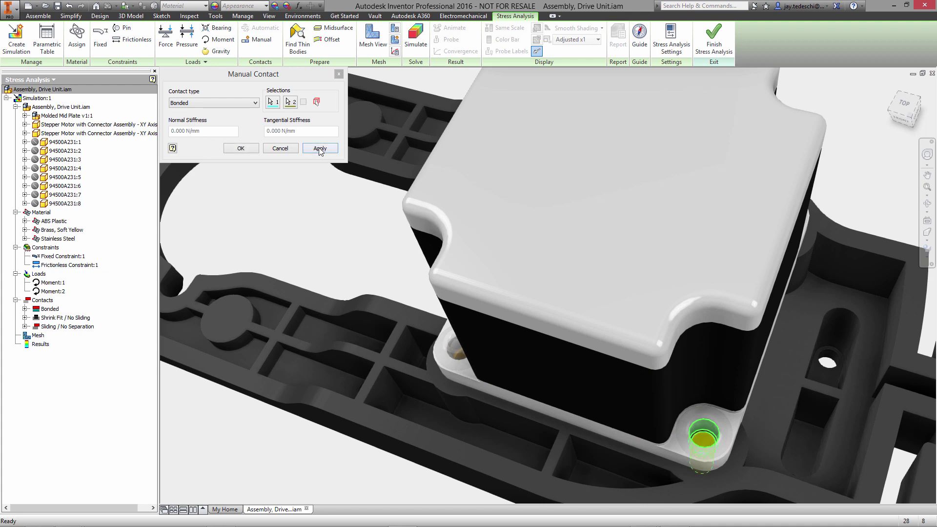
click(320, 148)
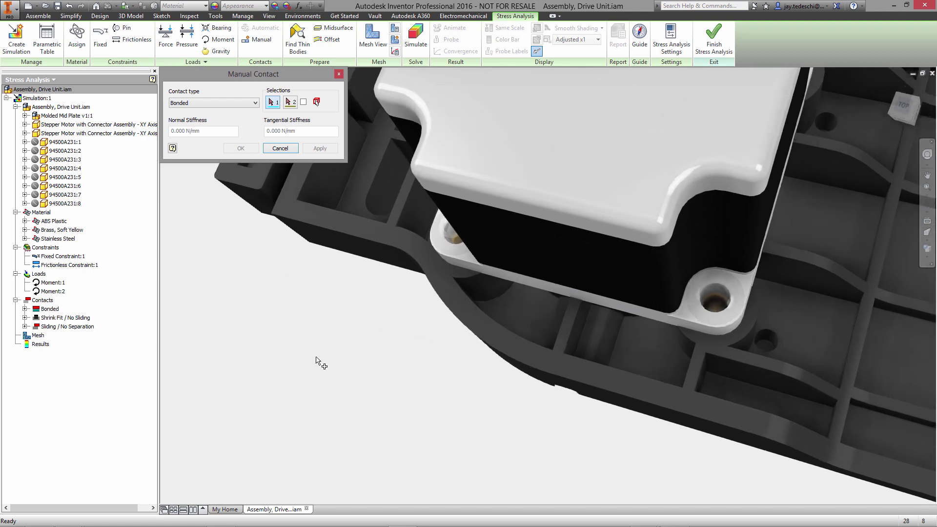
- Bond the third and fourth screws to their mounting holes
click(457, 239)
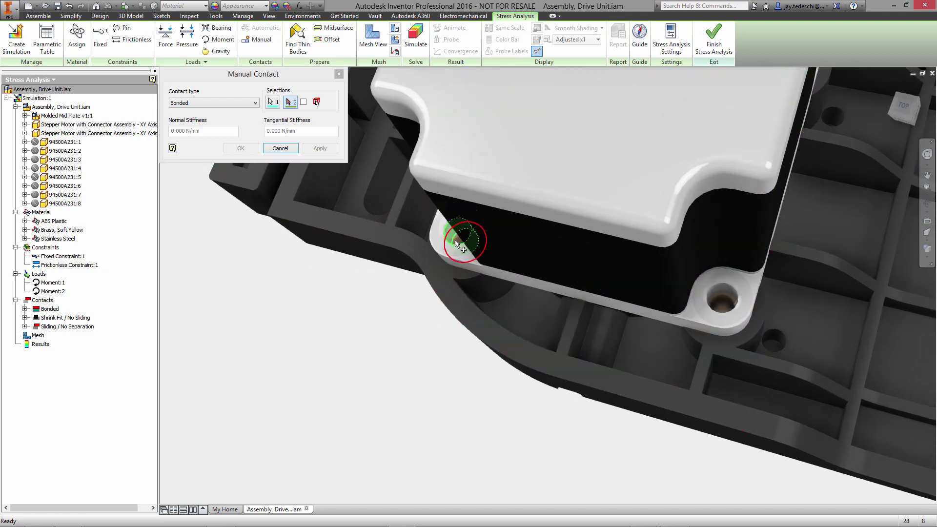
click(459, 239)
click(321, 148)
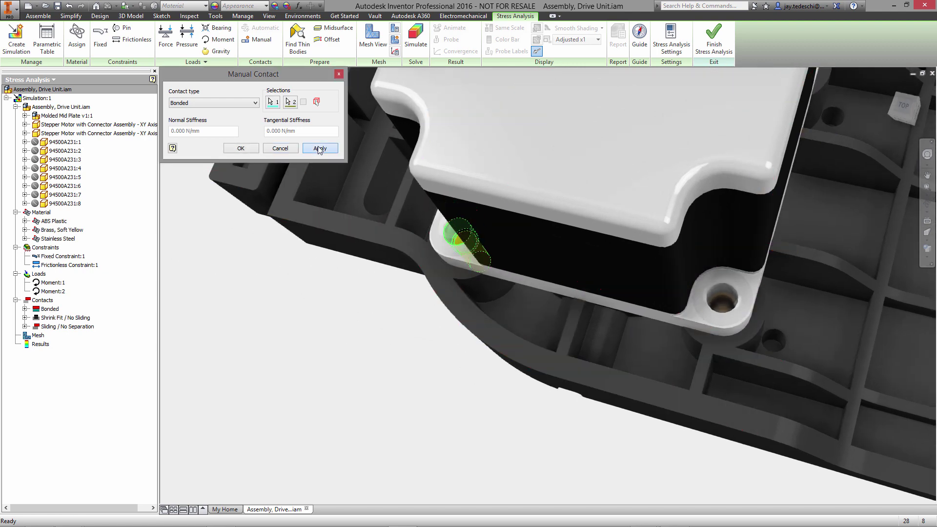
click(729, 294)
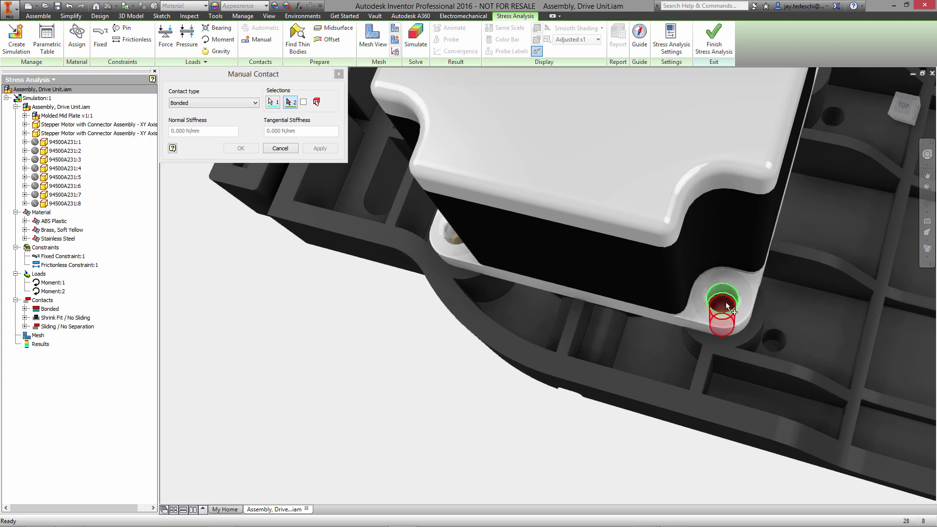
click(730, 308)
click(319, 154)
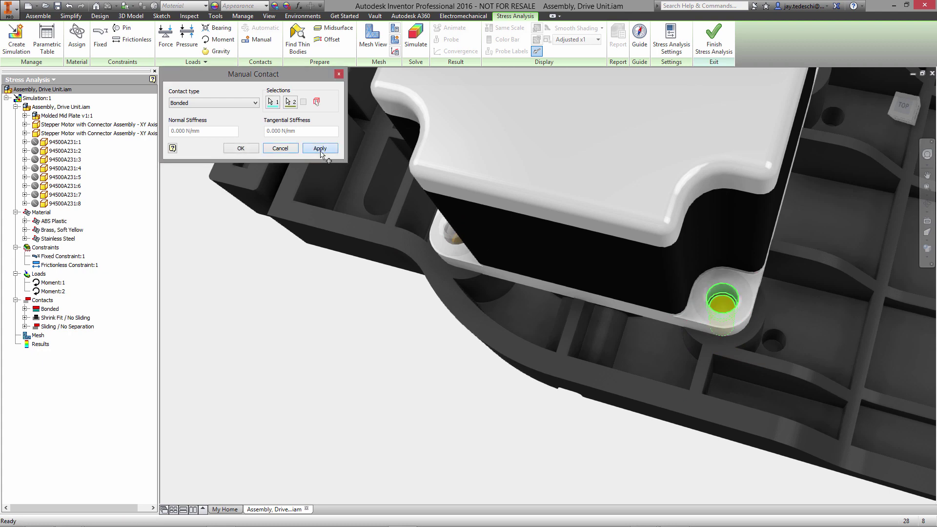
key(F5)
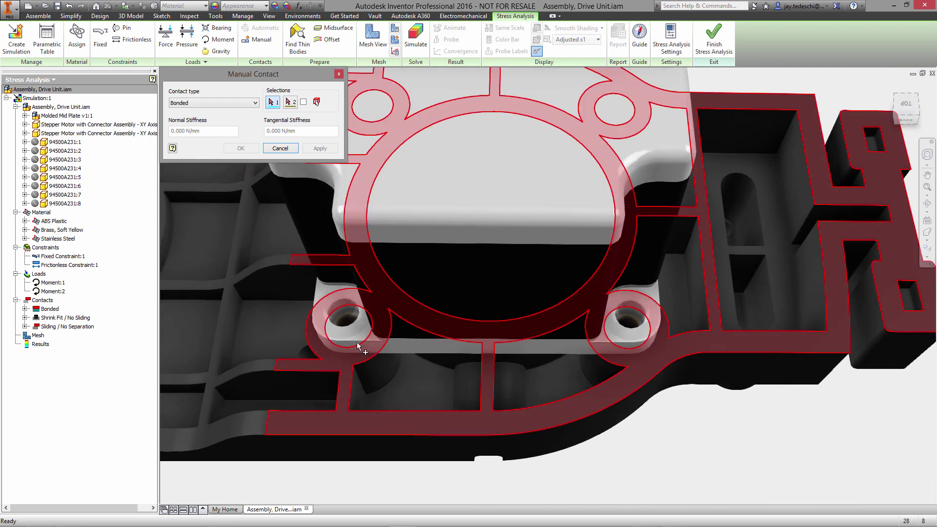
- Bond the other motor's left and right screws to their mounting holes
click(343, 313)
click(350, 323)
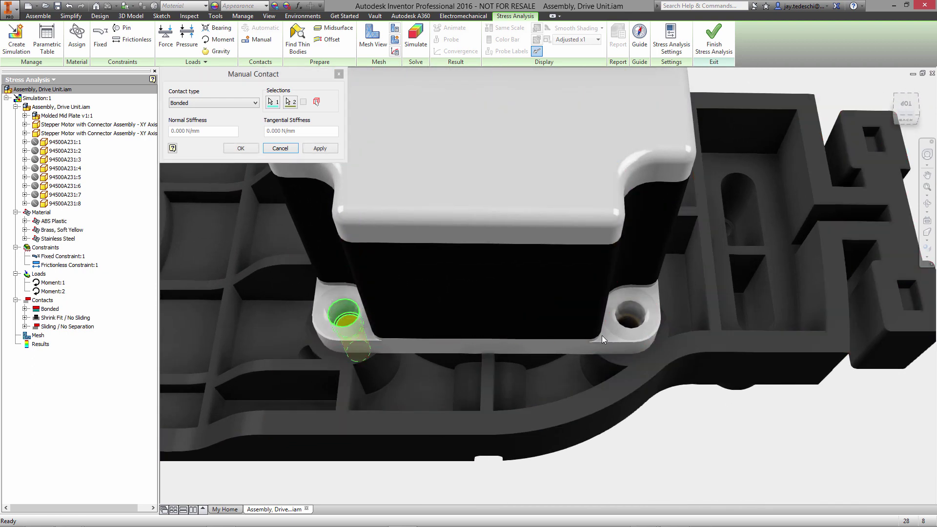
click(321, 150)
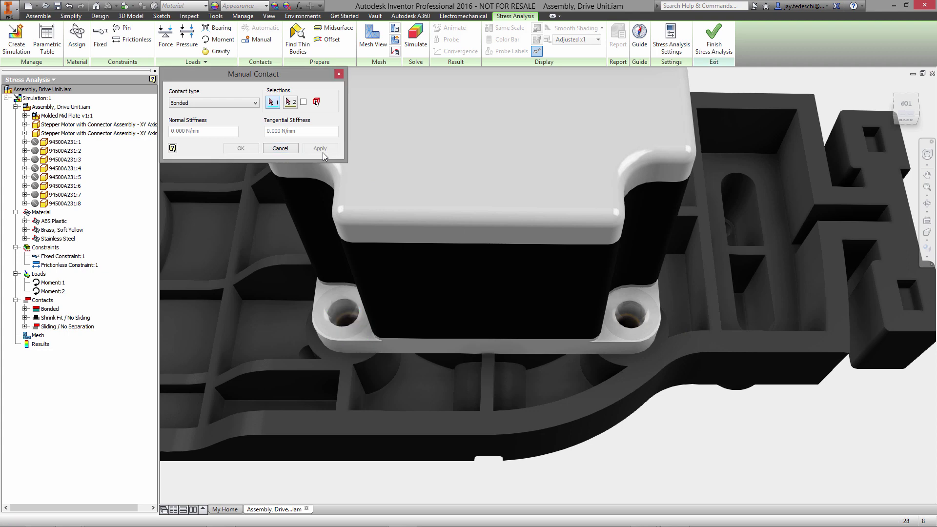
click(634, 313)
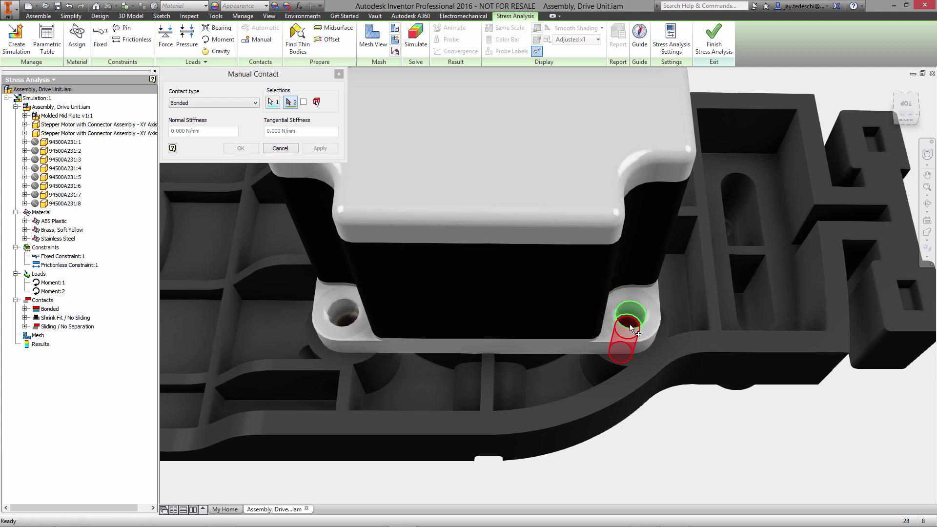
click(314, 149)
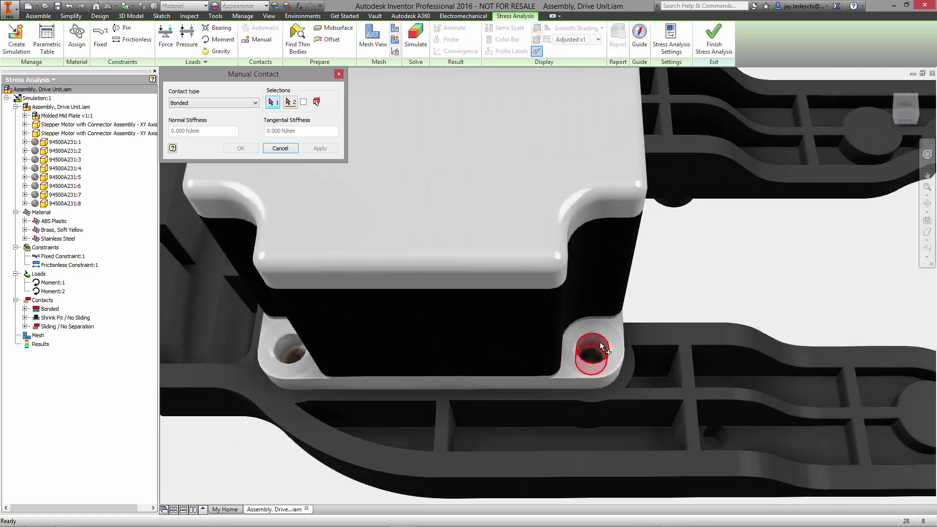
- Bond the last two screws, close manual contacts, and return to the home view
click(601, 346)
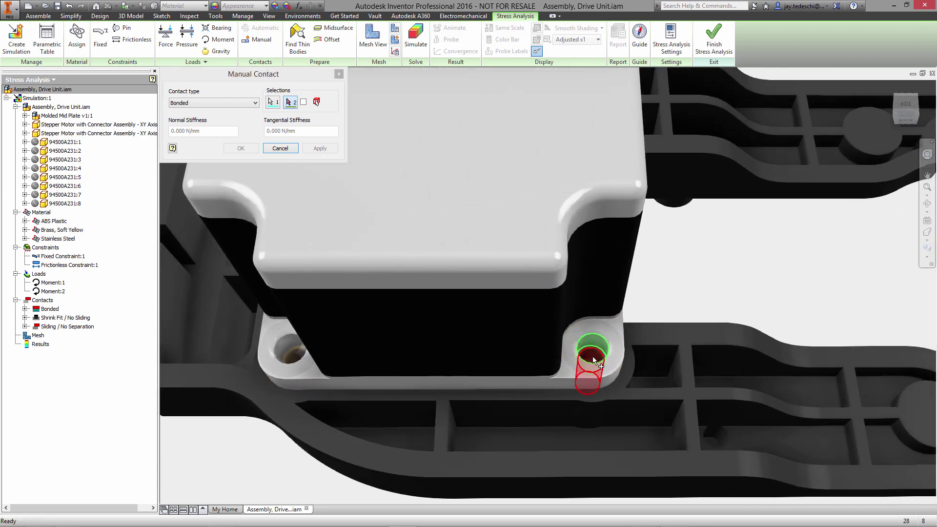
click(595, 359)
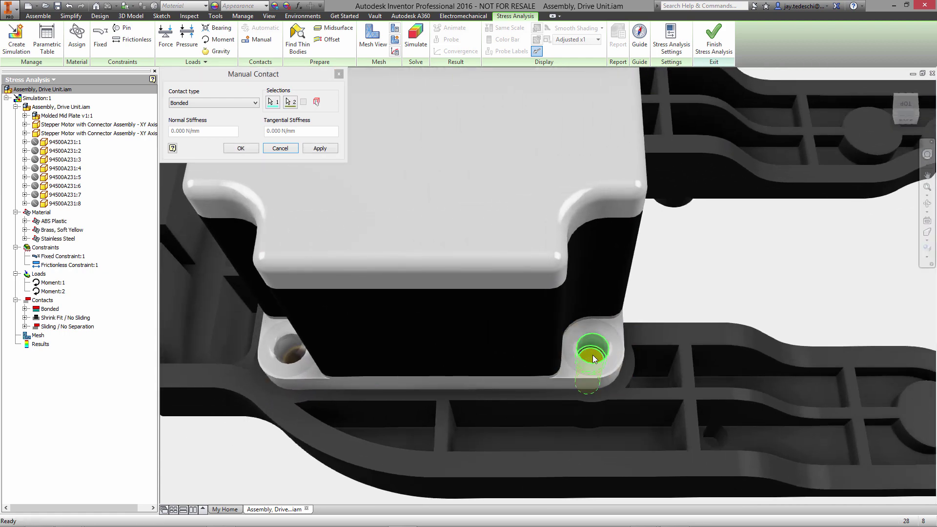
click(322, 148)
click(292, 344)
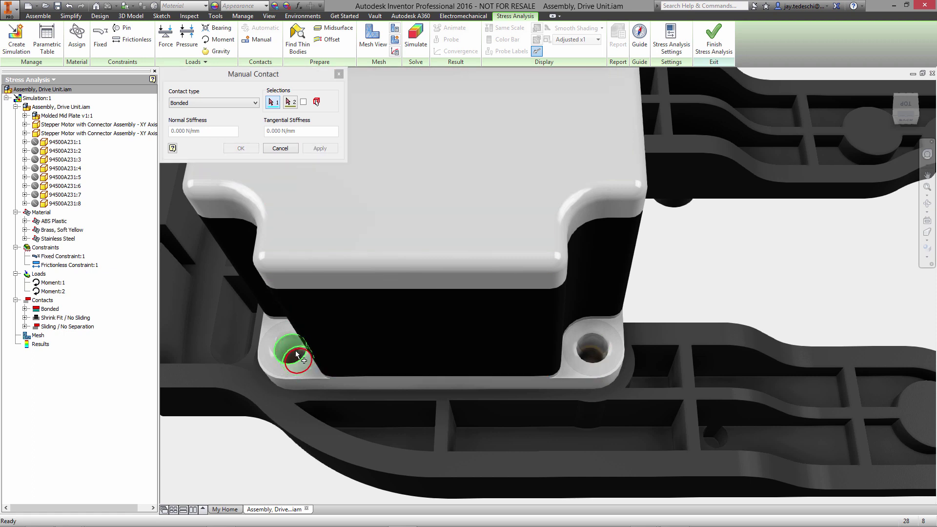
click(303, 370)
click(320, 149)
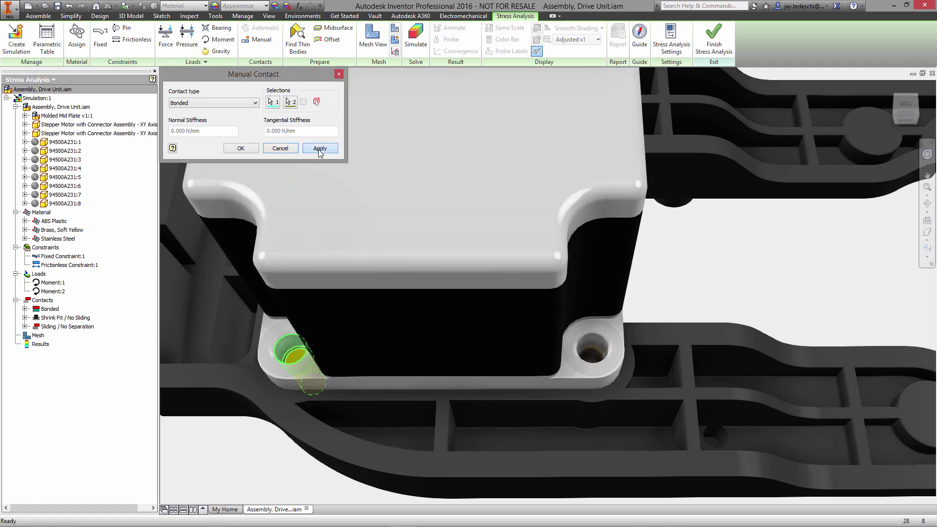
click(288, 148)
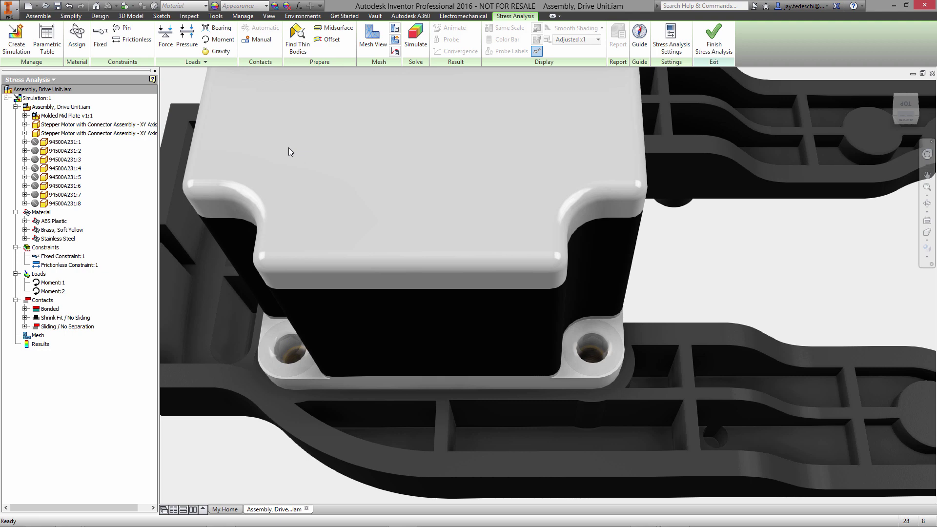
mouse_move(905, 104)
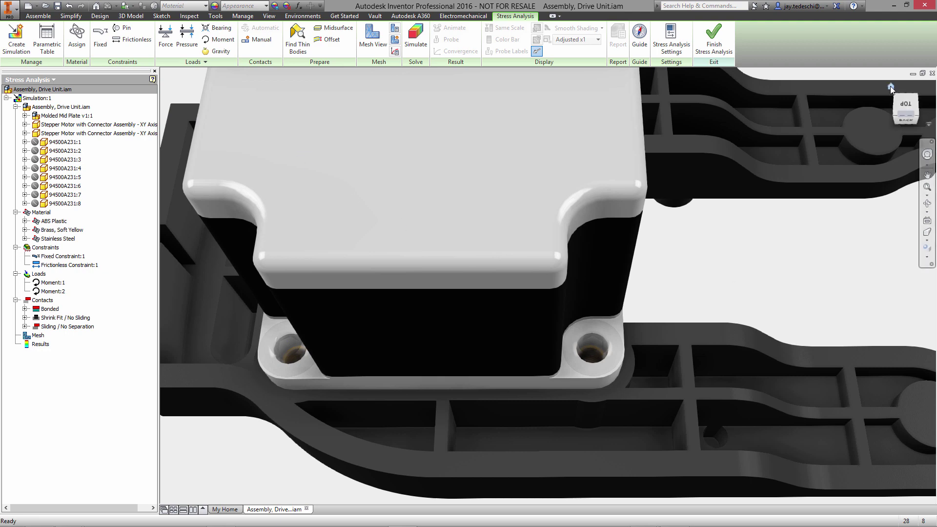
click(890, 88)
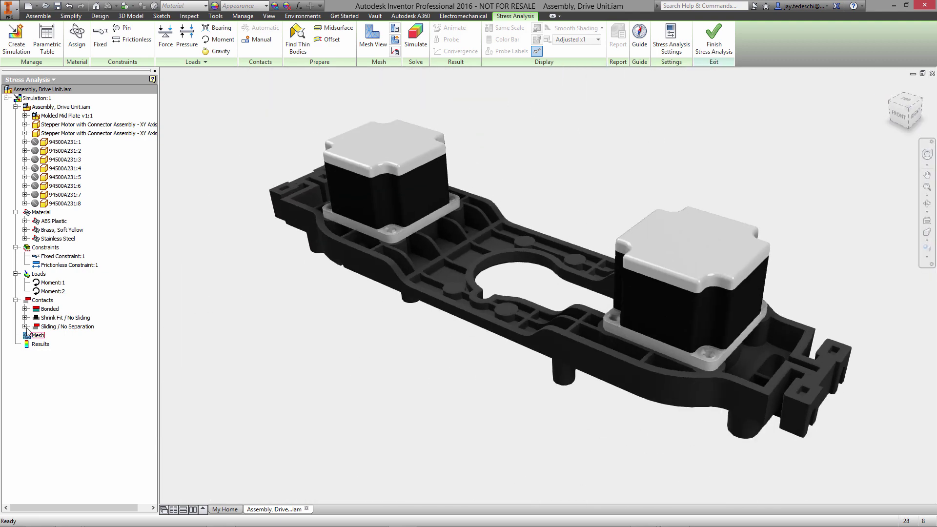
- Mesh with average element size 0.250, minimum 0.375 and curved elements, then preview the mesh
click(25, 309)
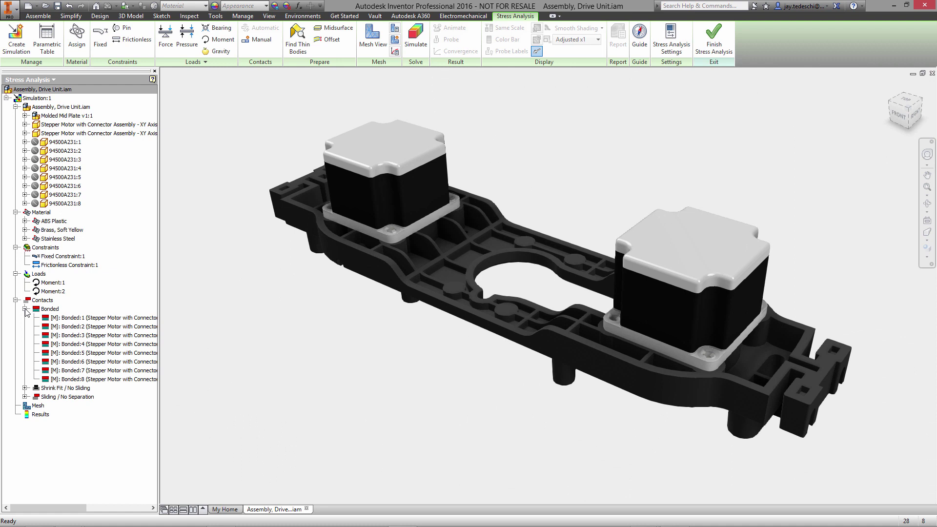
click(25, 309)
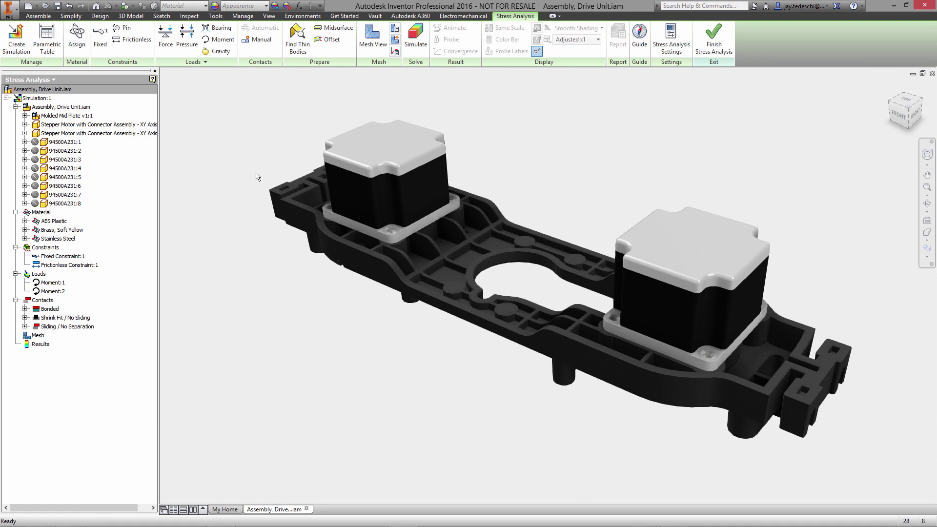
click(395, 28)
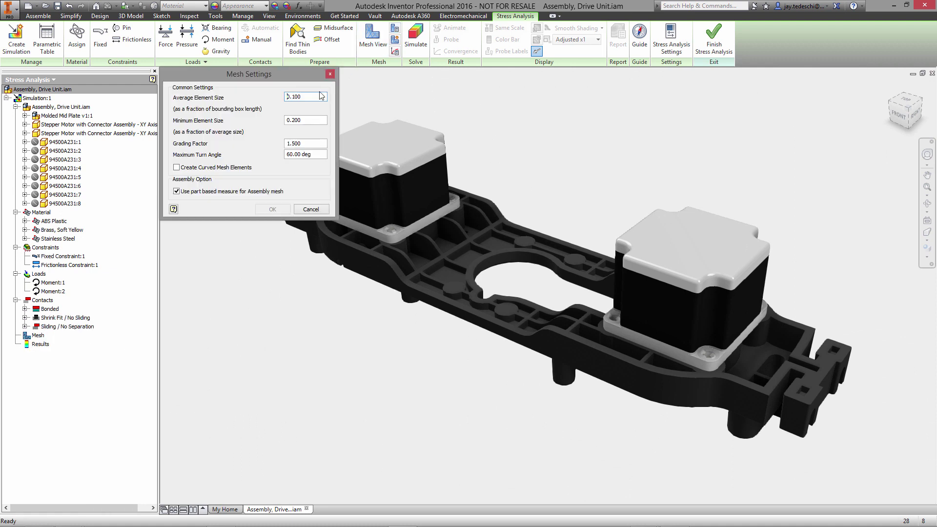
text(0.250)
key(Tab)
text(.3)
key(Tab)
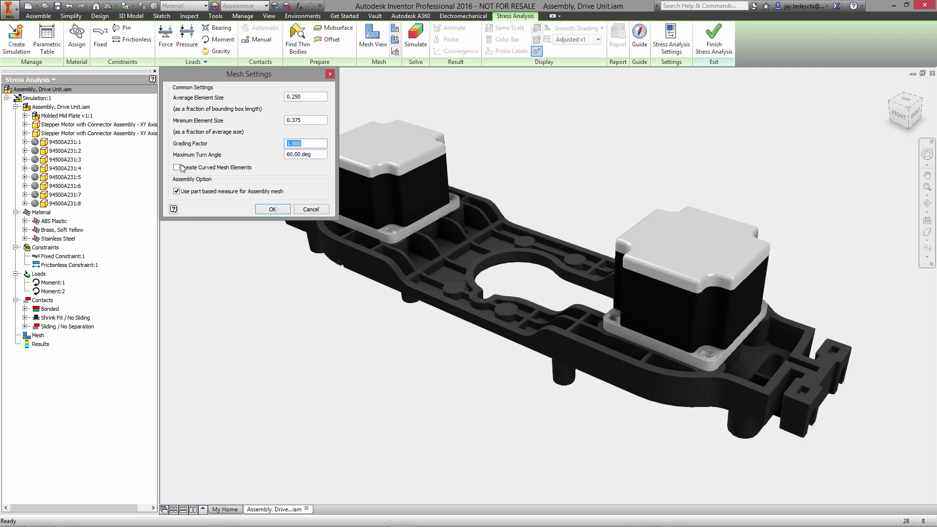
click(177, 169)
click(179, 192)
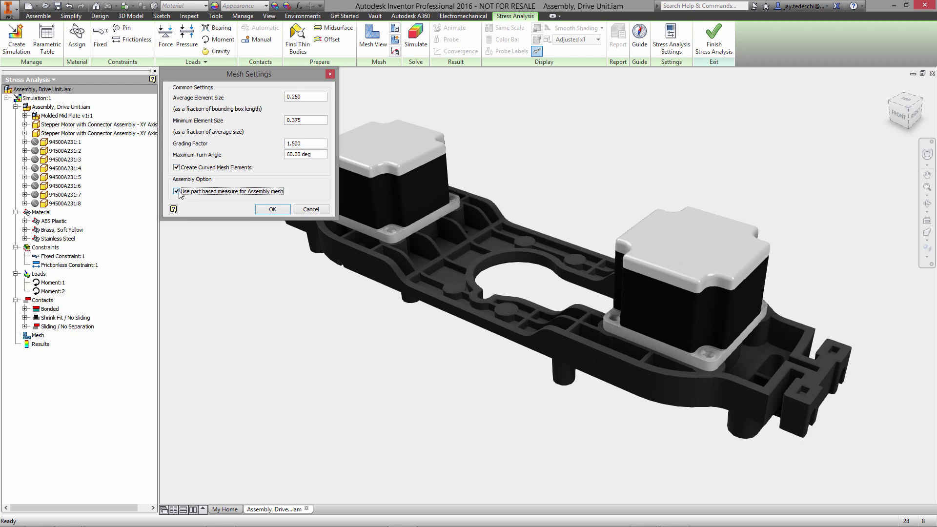
click(271, 210)
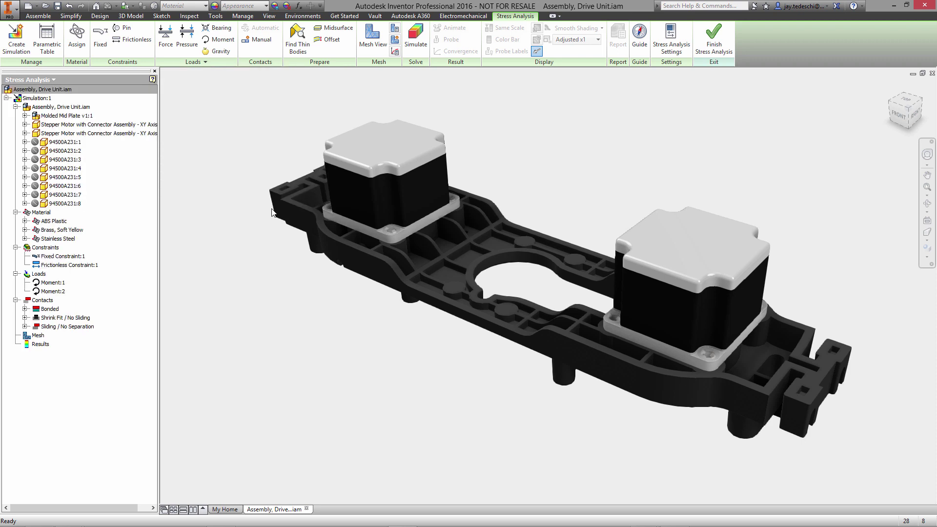
click(372, 38)
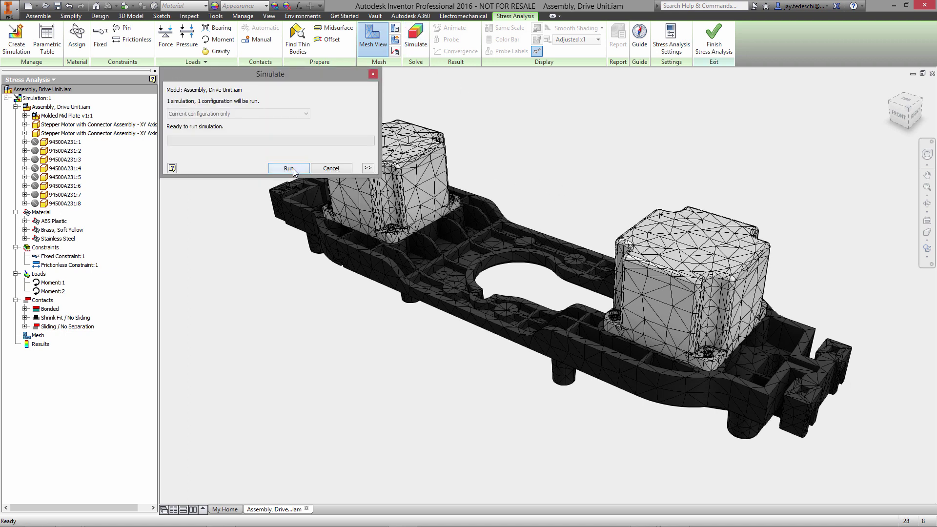
- Run the simulation to get von Mises stress results (max 8.255 MPa)
click(289, 169)
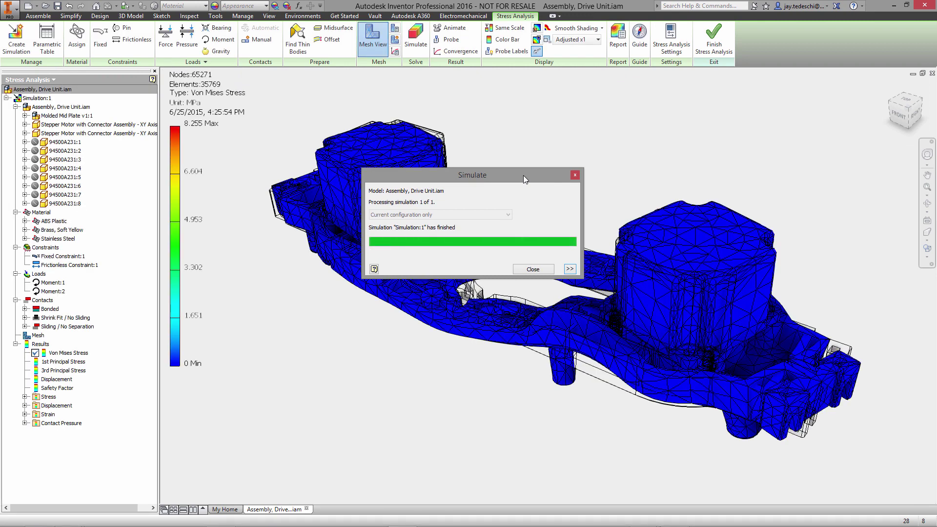
click(532, 268)
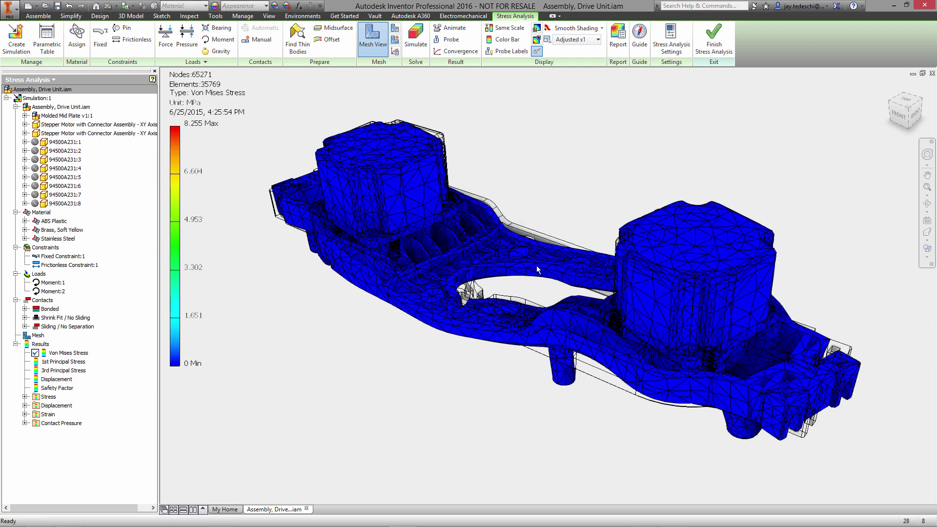
- Show deformation at Actual scale and hide both Stepper Motor assemblies
click(597, 40)
click(565, 59)
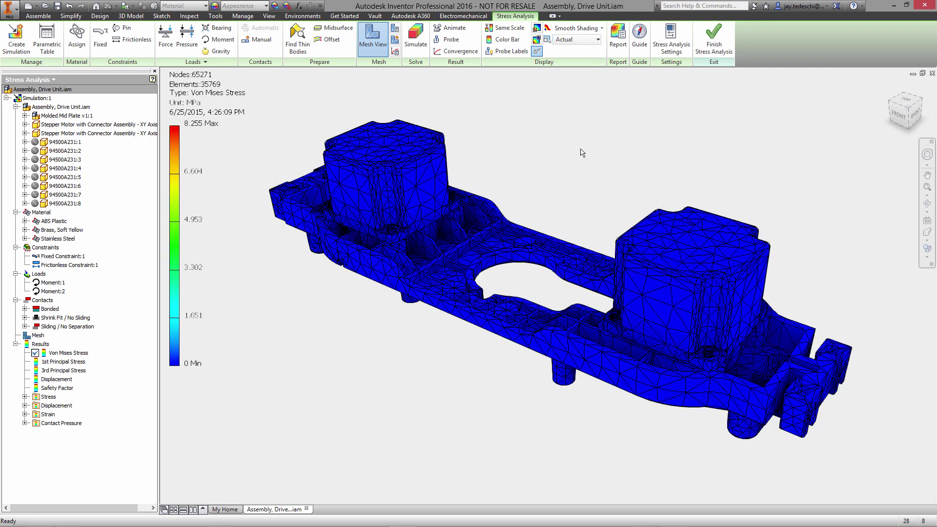
click(117, 124)
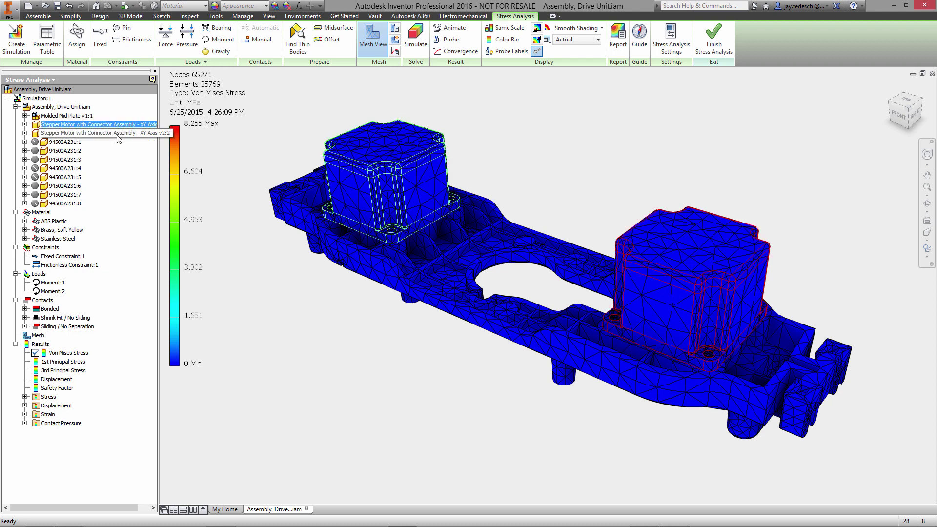
ctrl+click(117, 135)
right_click(116, 134)
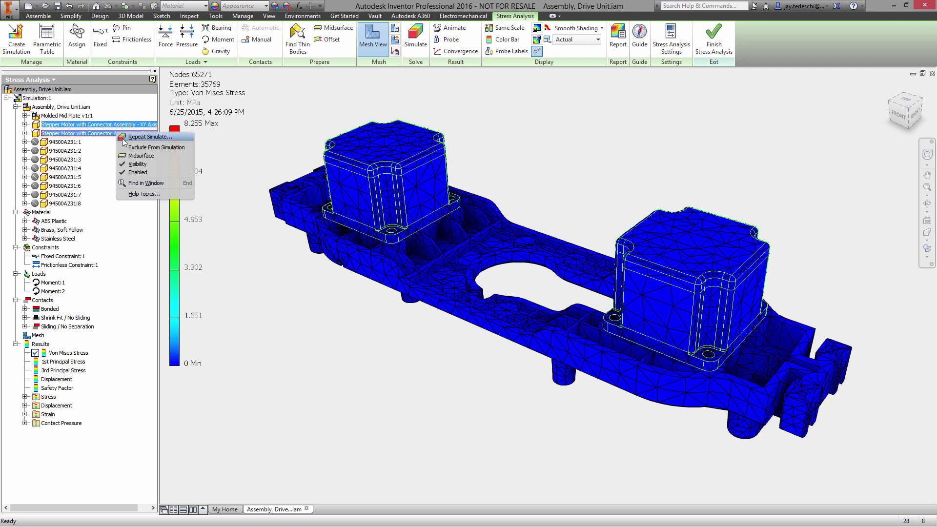
click(137, 164)
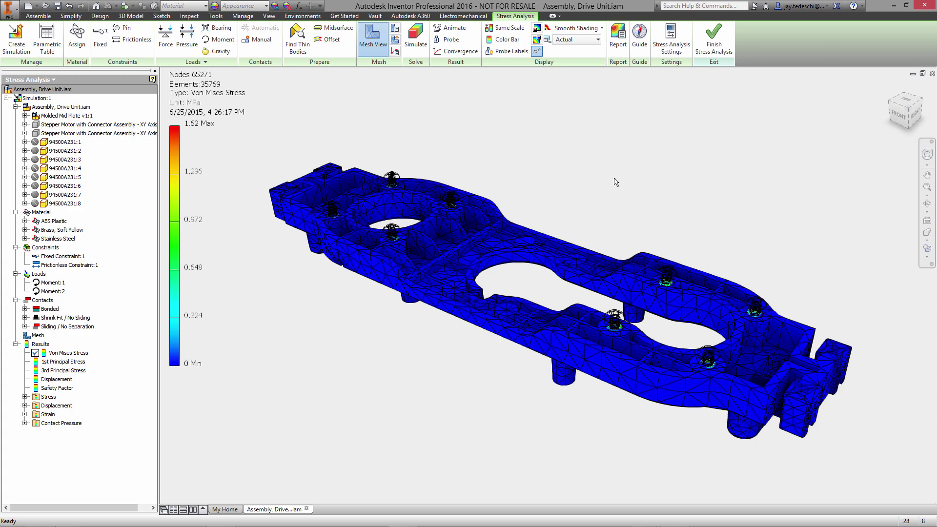
- Zoom in on the mid plate's screw holes, where von Mises stress peaks at 1.62 MPa
scroll(615, 182, up, 1)
scroll(615, 182, up, 2)
scroll(616, 181, up, 2)
scroll(614, 182, up, 2)
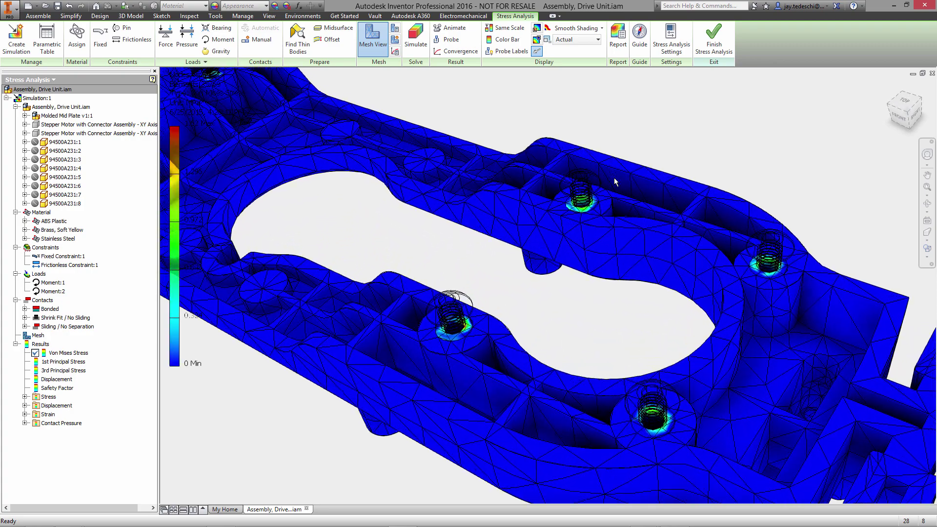
scroll(614, 178, up, 2)
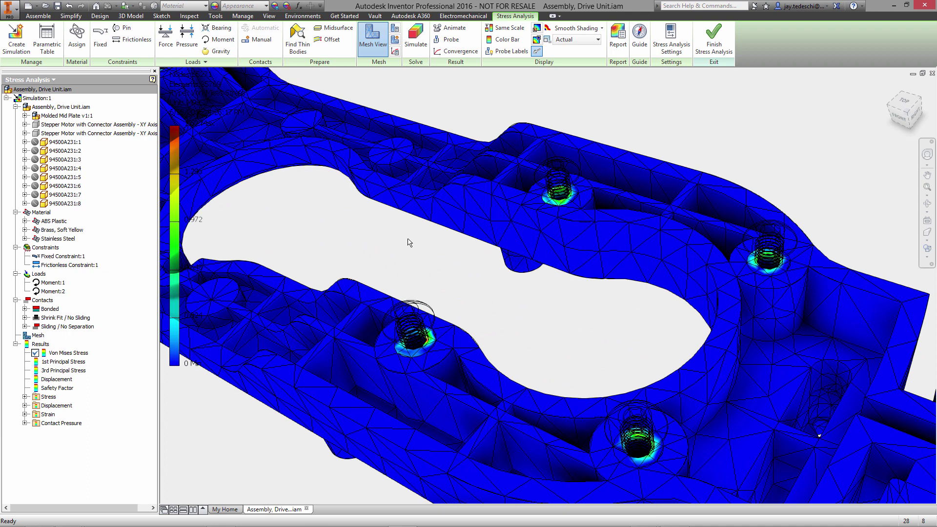
- Animate the stress results without the original undeformed shape
click(450, 28)
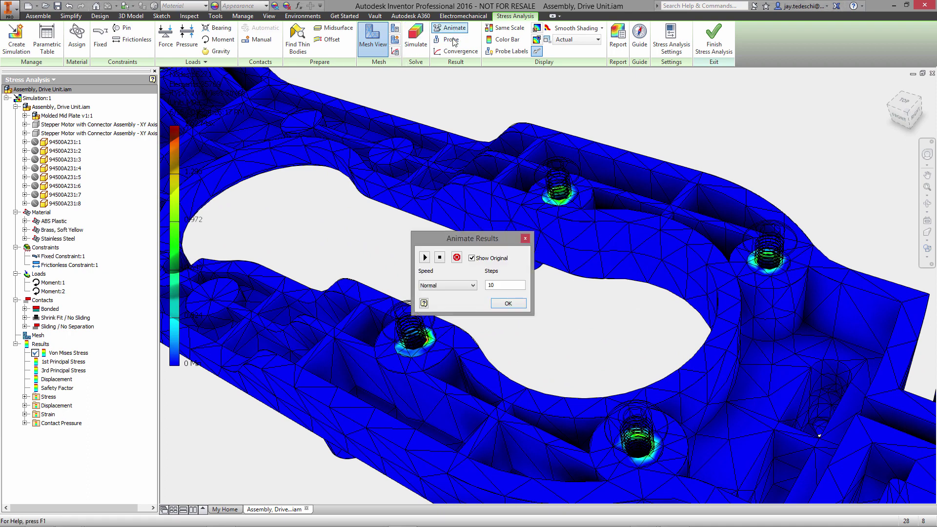
click(471, 258)
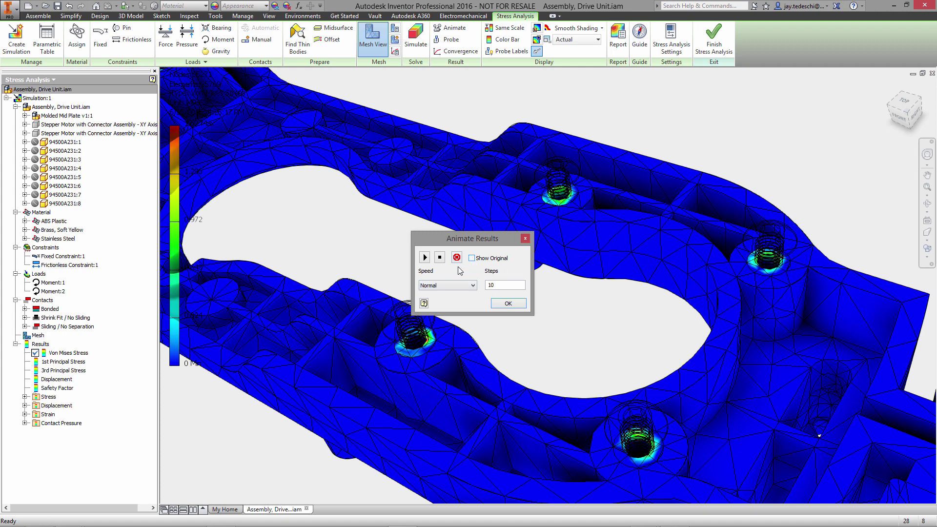
click(424, 257)
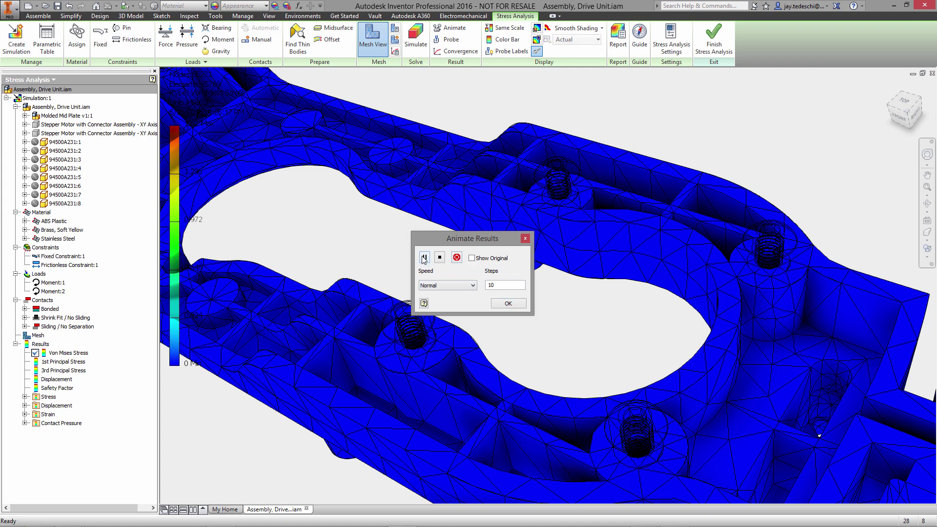
click(508, 304)
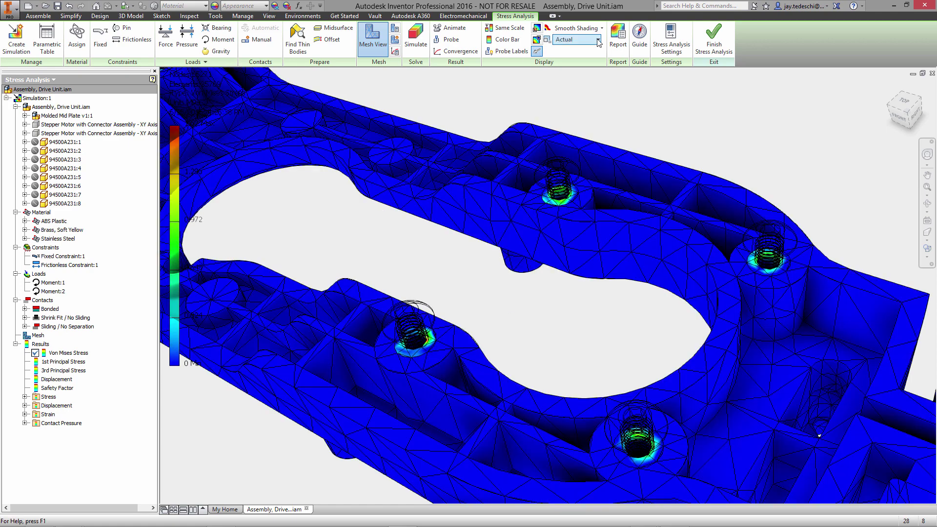
- Set deformation scale to Adjusted x0.5 and animate again without the original shape
click(597, 40)
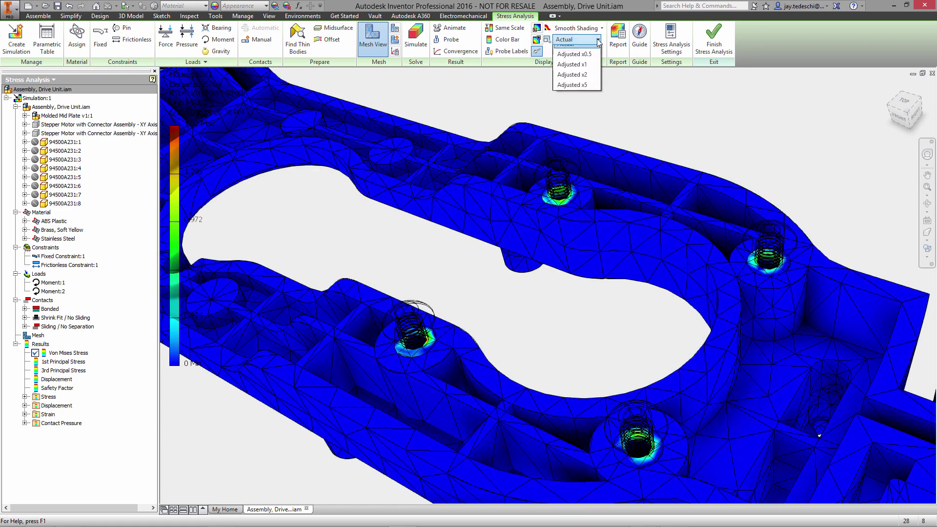
click(576, 70)
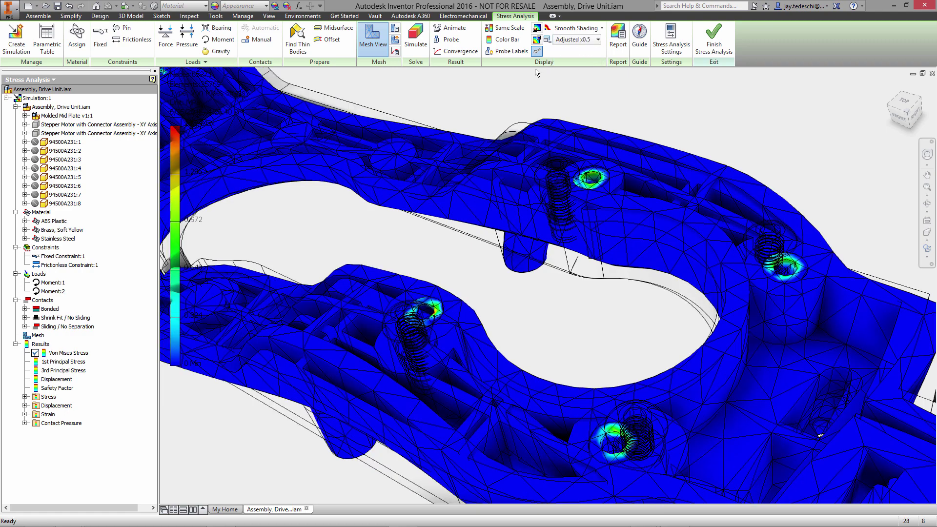
click(451, 29)
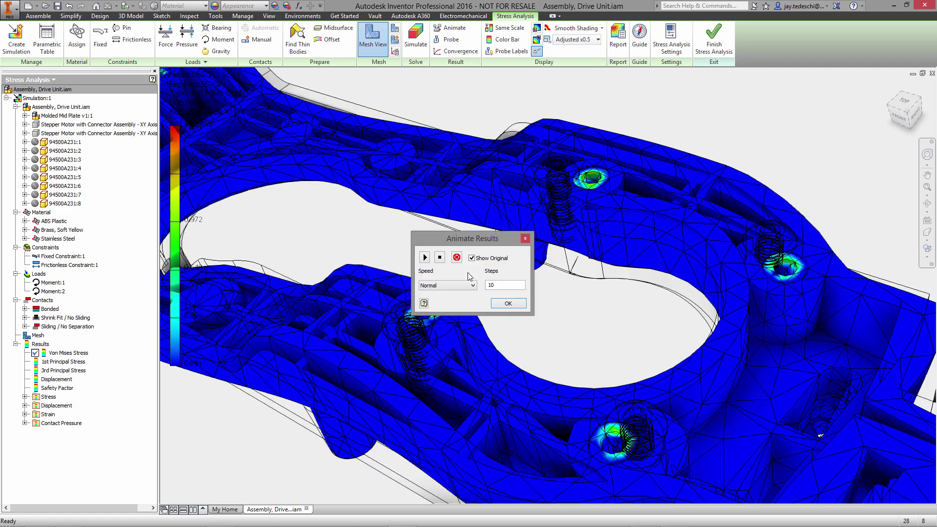
click(471, 258)
click(425, 257)
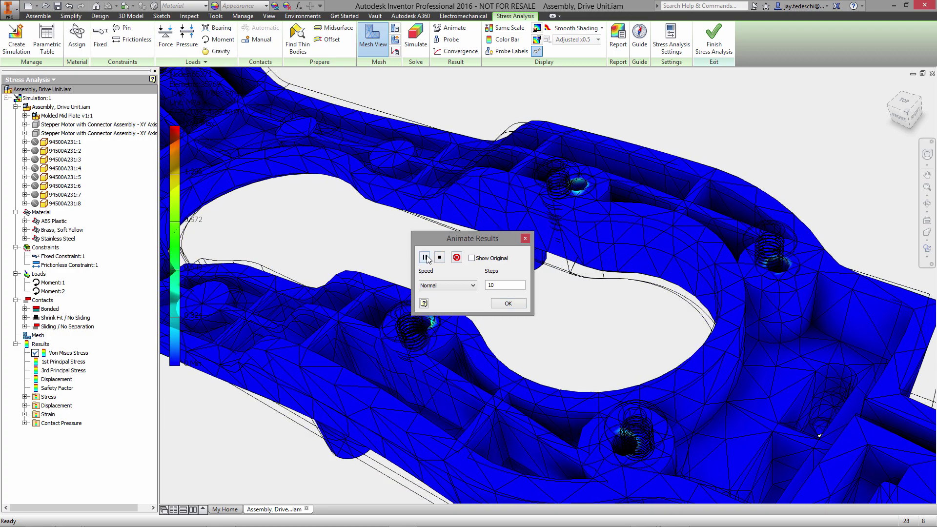
click(508, 303)
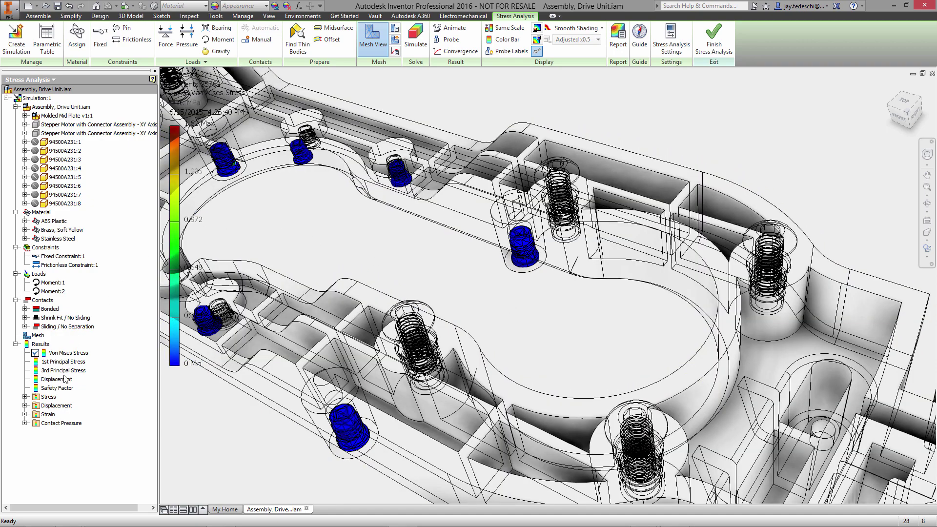
- Activate the Displacement result in the Results browser
click(65, 380)
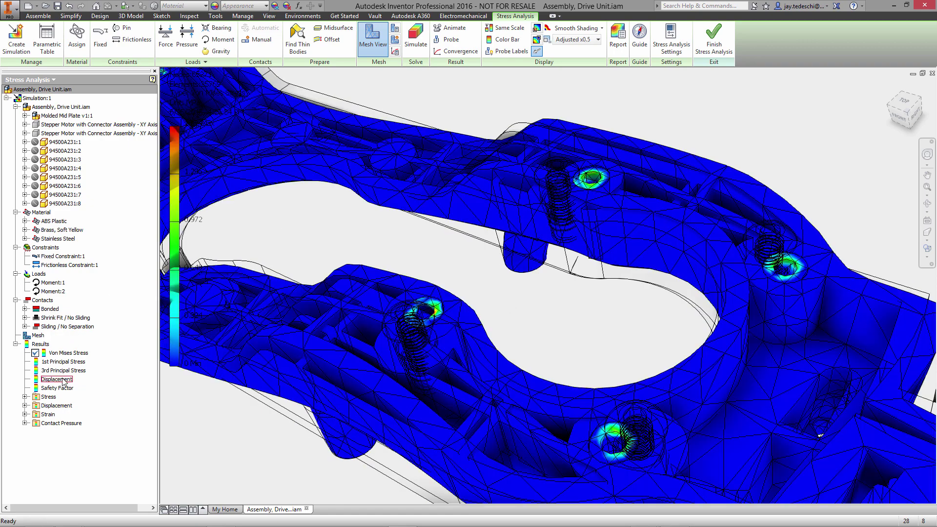
right_click(63, 380)
click(82, 388)
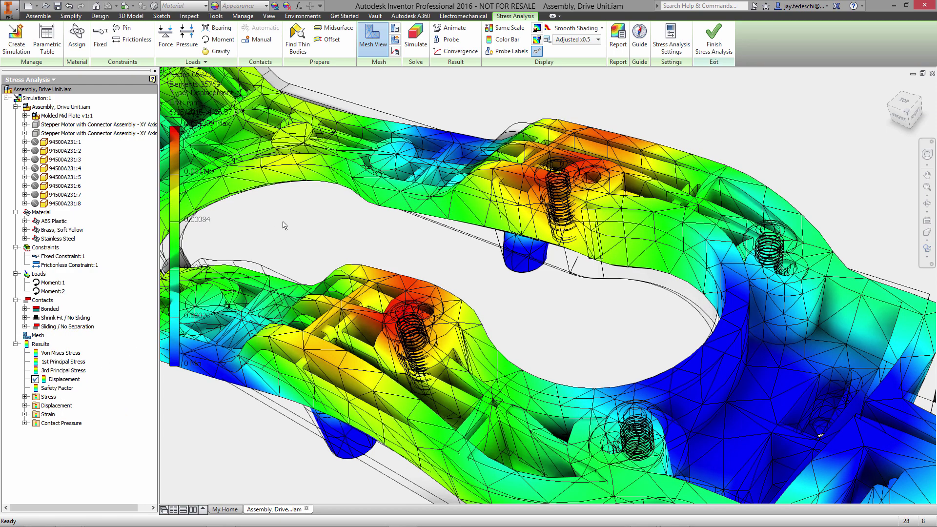
- Animate the displacement without the original shape, then return to the Home view
click(454, 29)
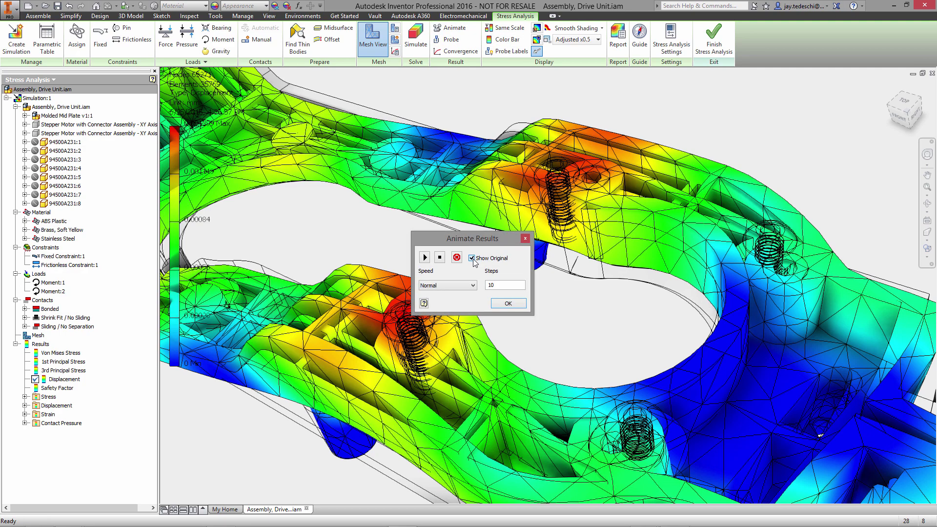
click(473, 258)
click(425, 258)
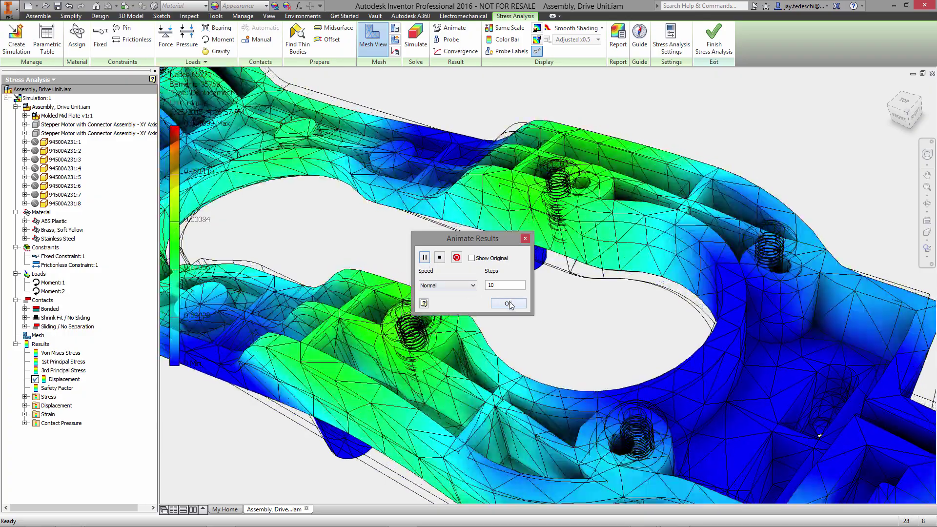
click(508, 303)
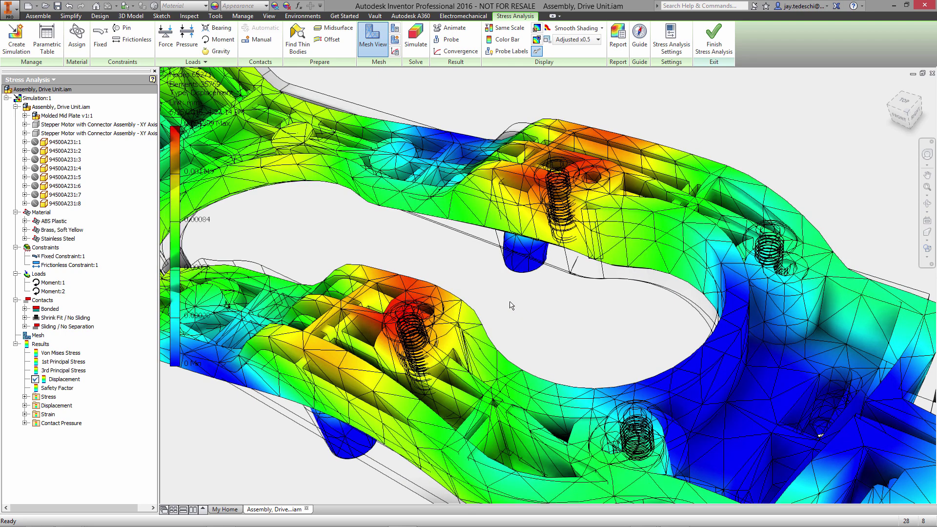
mouse_move(904, 108)
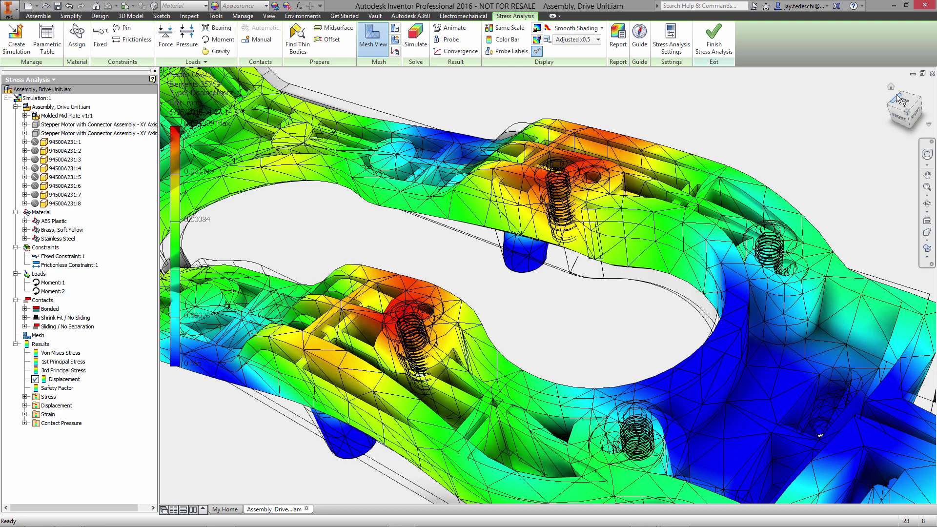
click(891, 86)
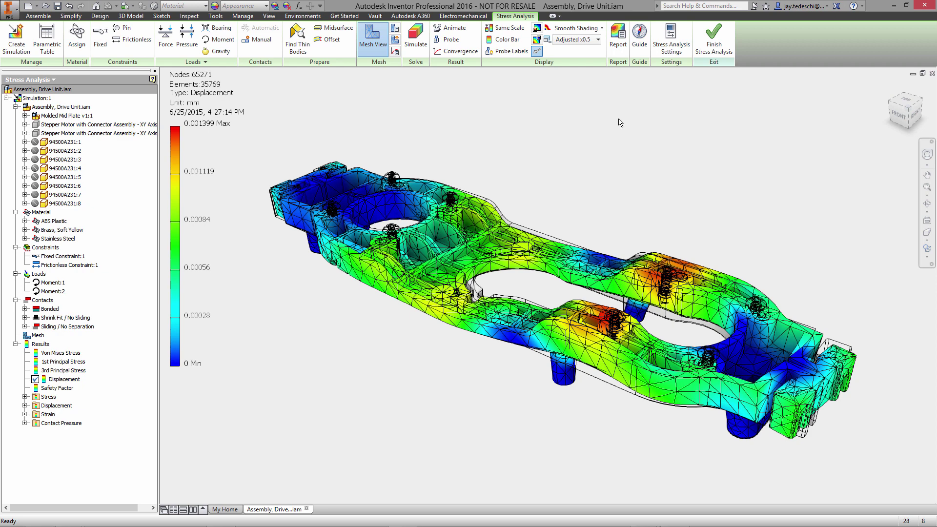
- Make both Stepper Motor assemblies visible again
click(105, 126)
ctrl+click(104, 134)
right_click(102, 132)
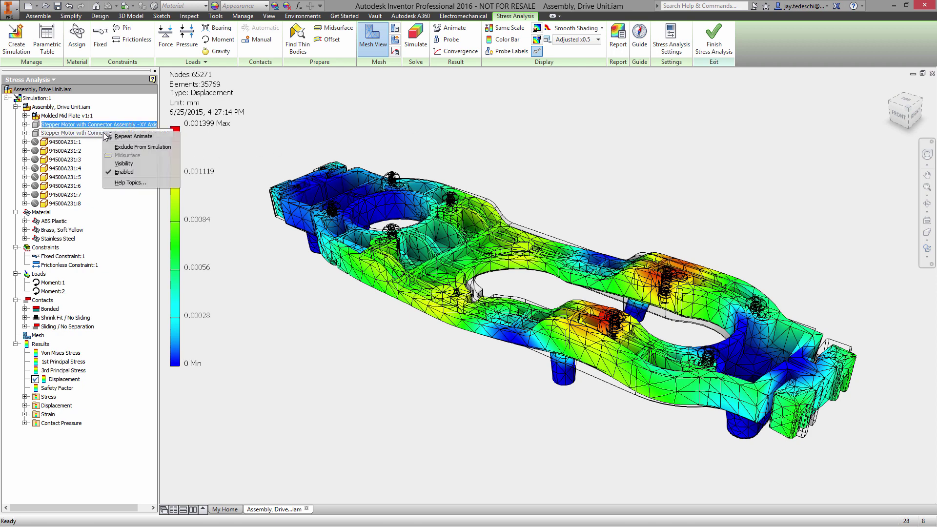
click(125, 162)
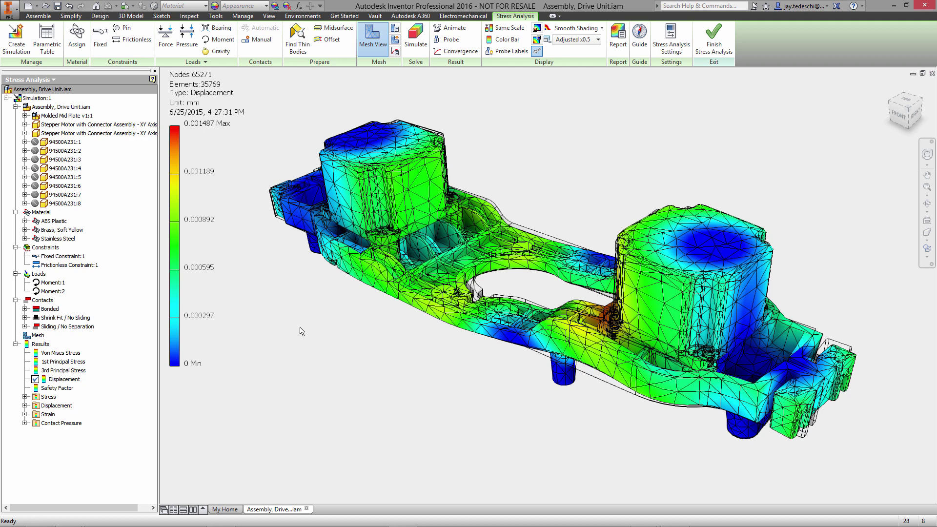
- Replay the displacement animation without the original shape (max 0.001487 mm)
click(445, 30)
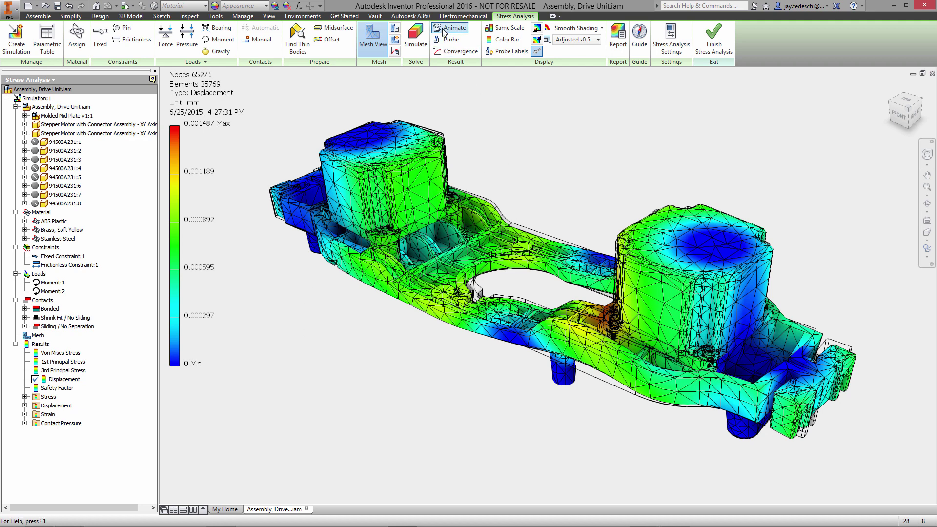
click(471, 258)
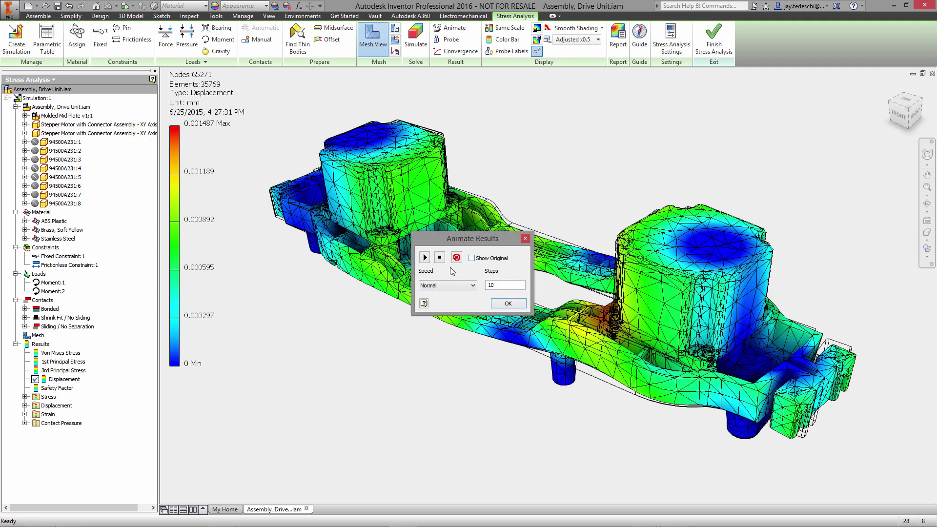
click(424, 257)
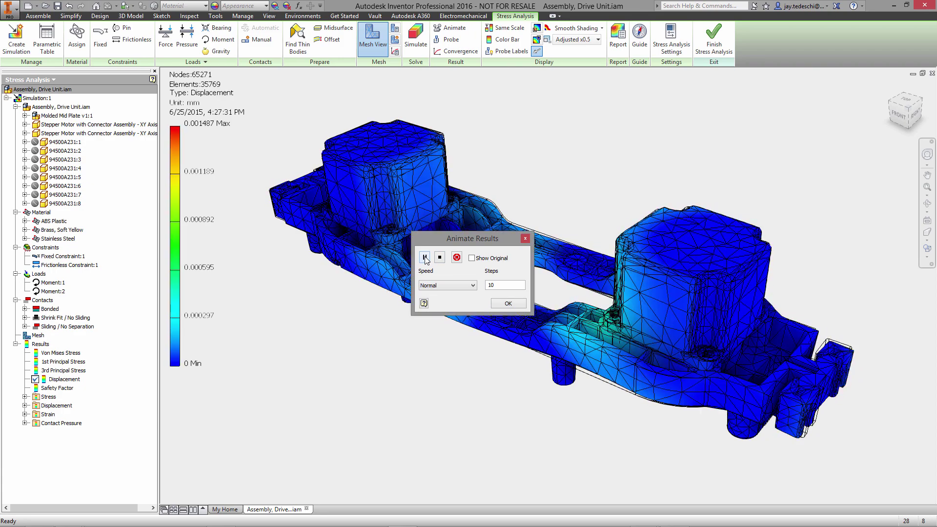
click(507, 303)
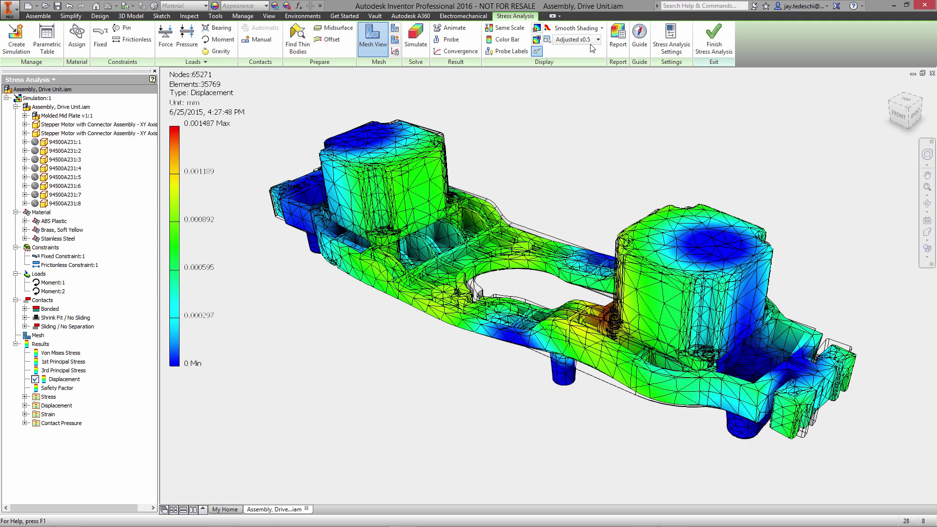
- Set up a Custom report excluding 1st and 3rd Principal Stress
click(618, 41)
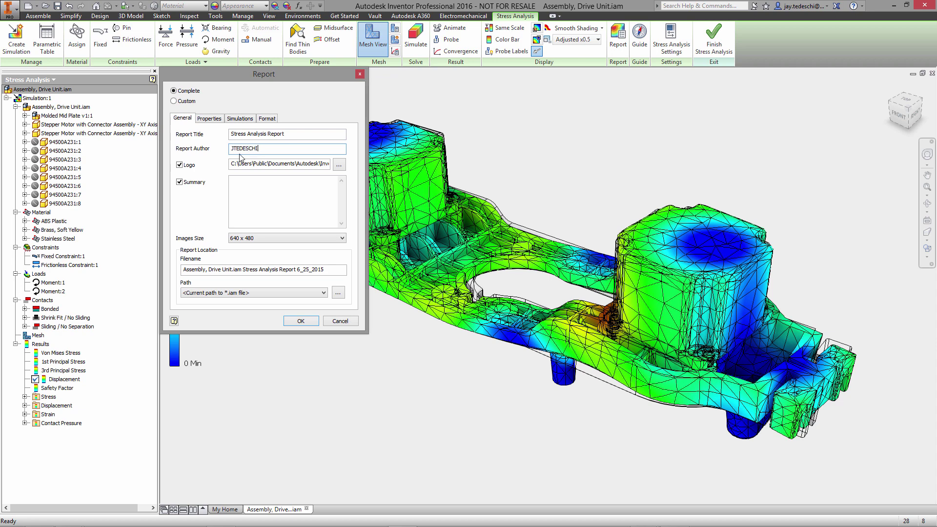
click(216, 118)
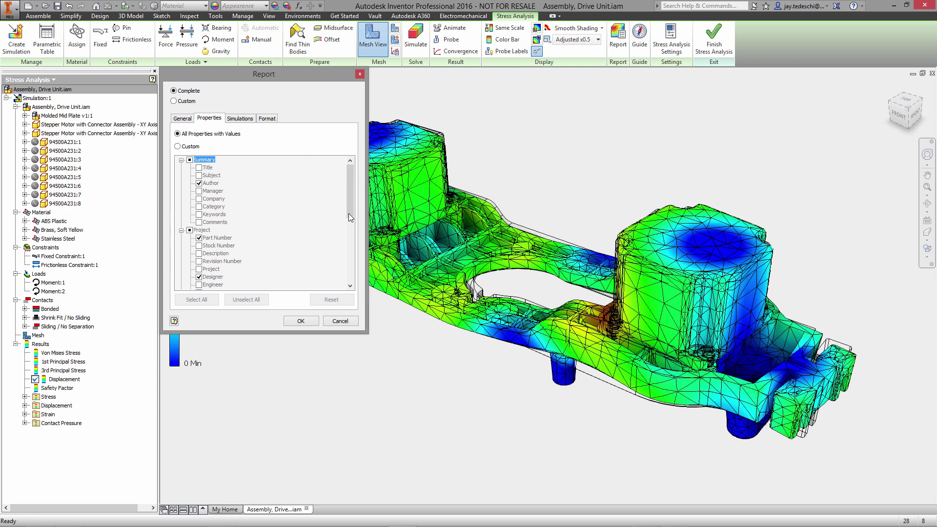
click(174, 101)
click(247, 120)
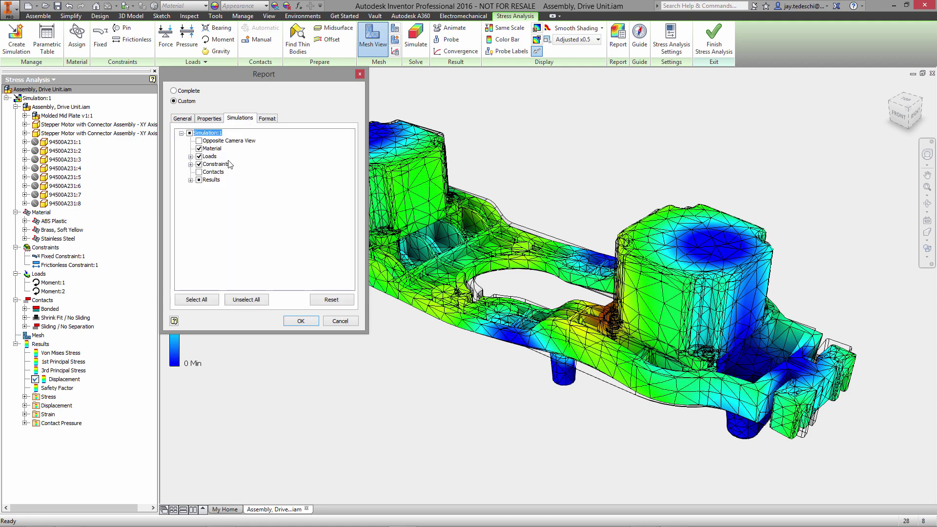
click(191, 180)
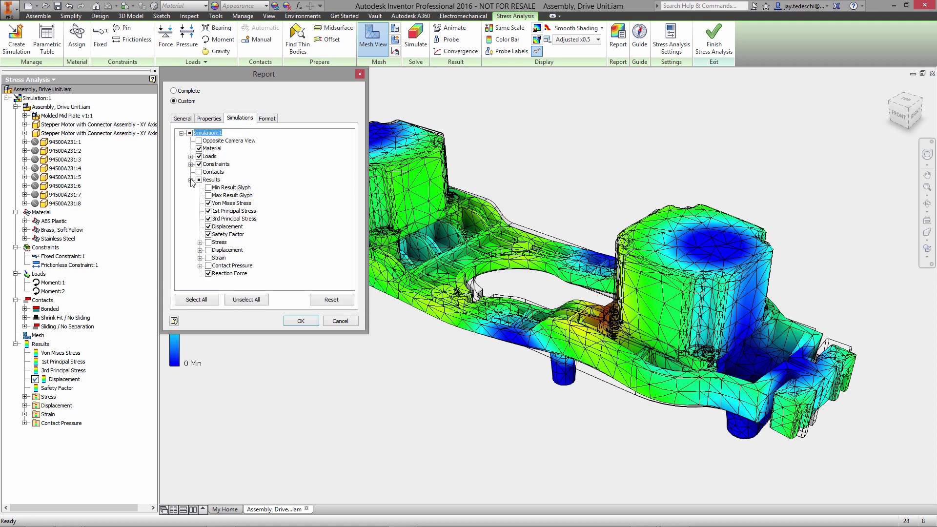
click(208, 211)
click(208, 219)
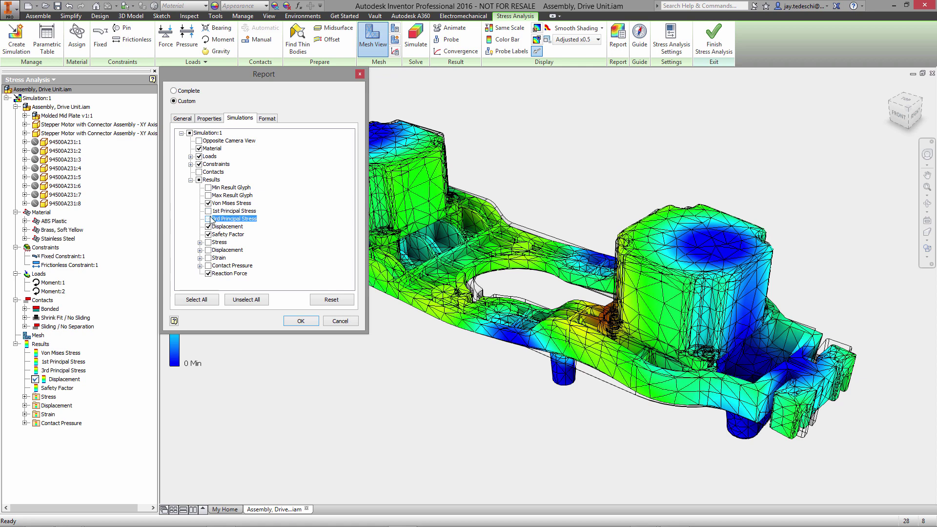
click(200, 243)
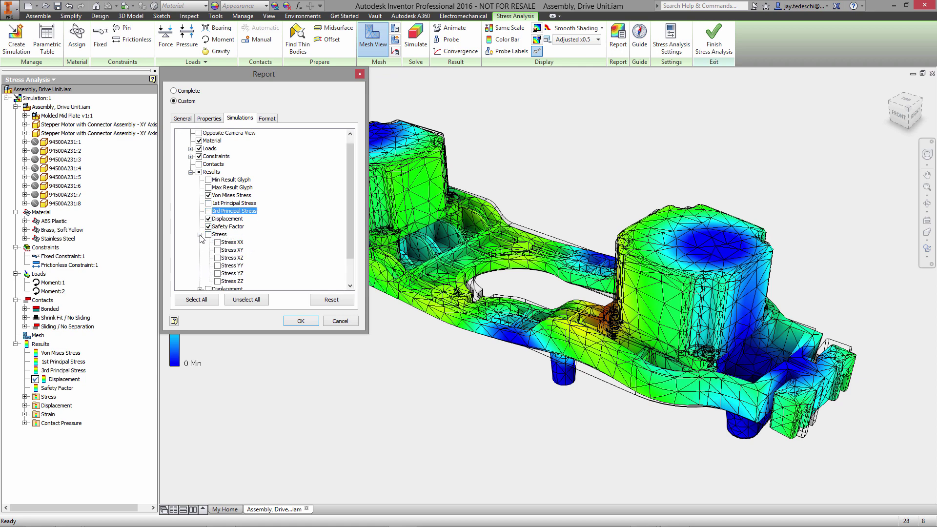
click(199, 235)
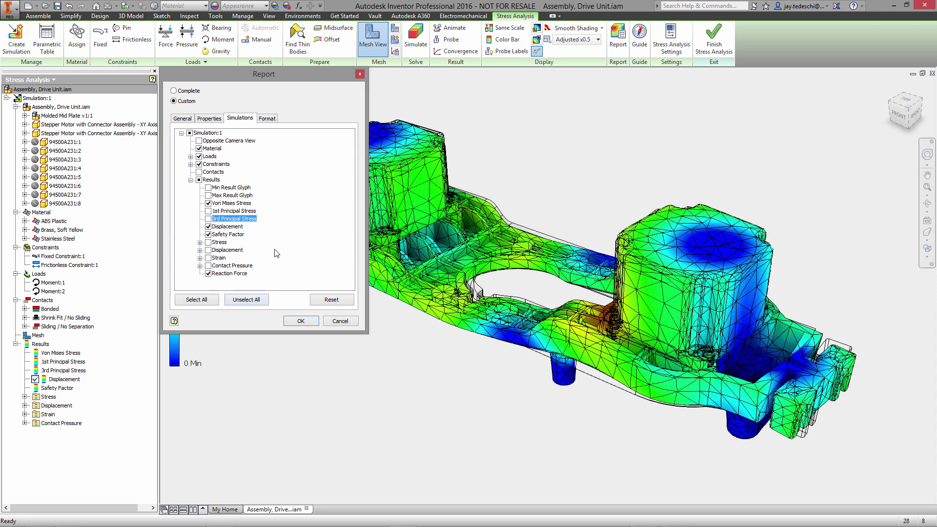
- Set the report format to Web Page – single file (*.mhtml) and generate it
click(274, 120)
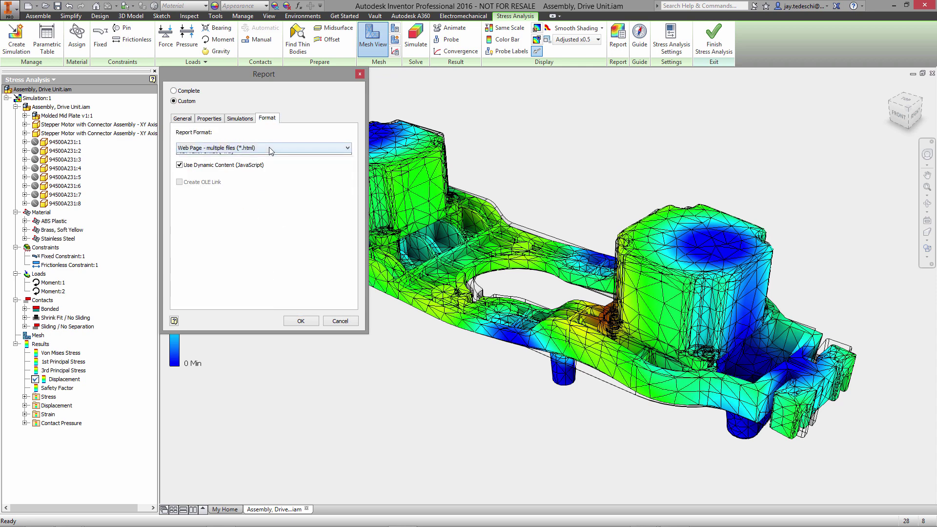
click(269, 148)
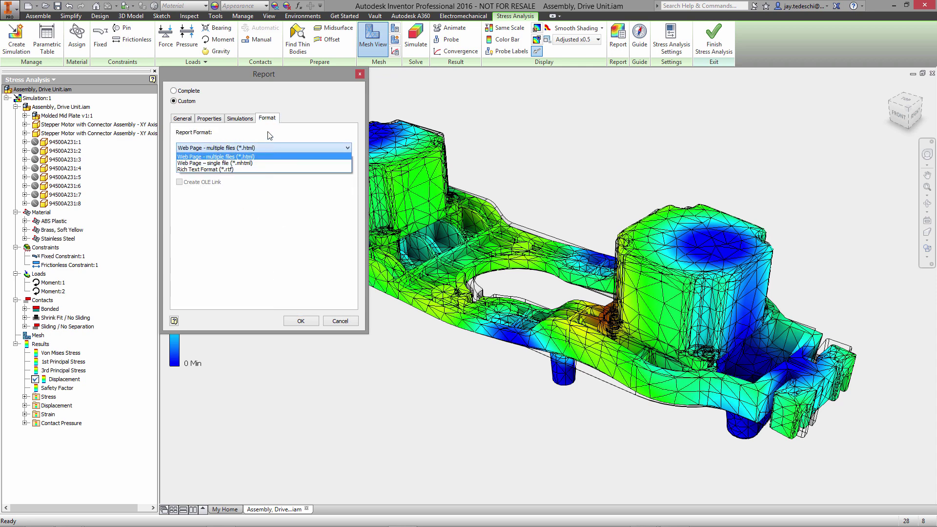
click(269, 136)
click(268, 148)
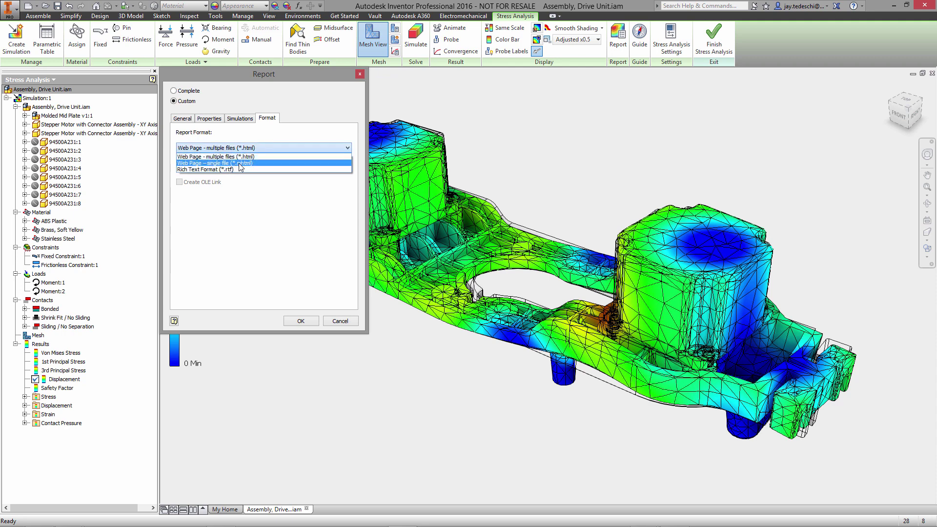
click(266, 163)
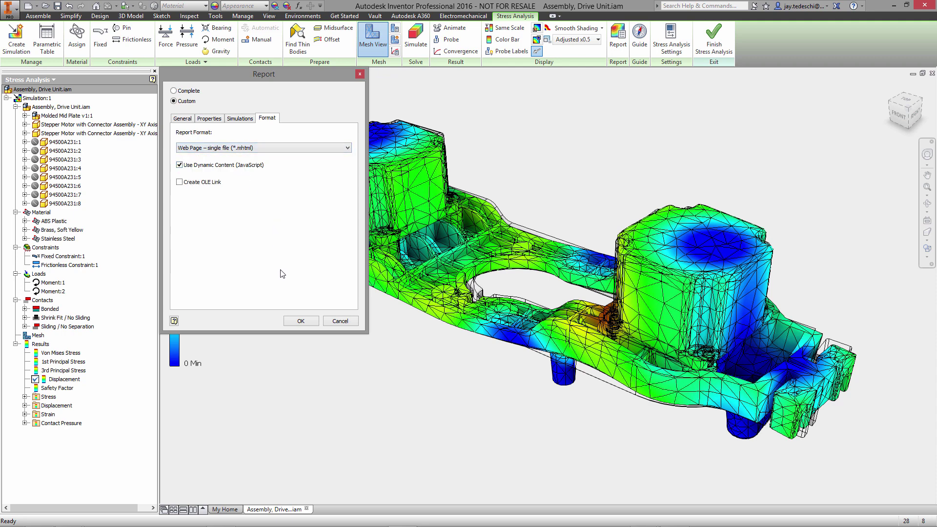
click(300, 321)
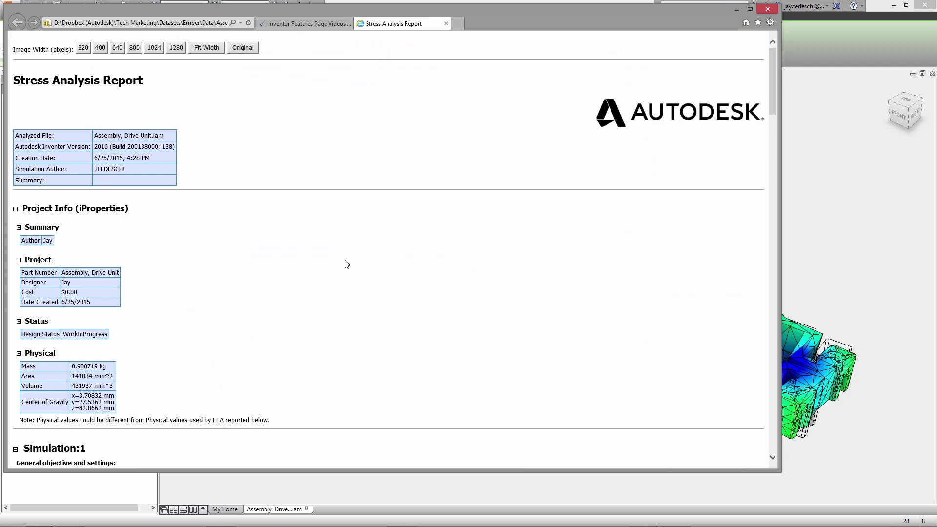
- Scroll the Stress Analysis Report down to its Figures section, then close Internet Explorer
drag(777, 91, 769, 367)
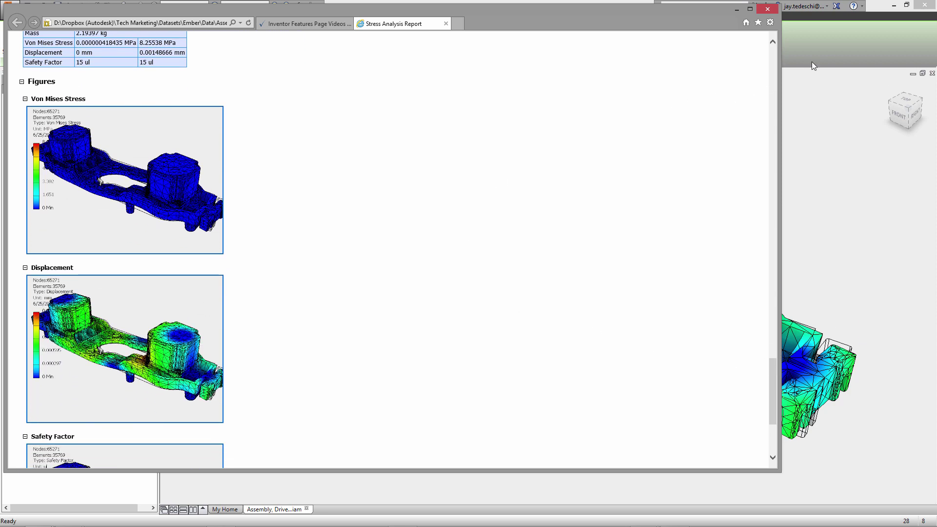
key(alt+F4)
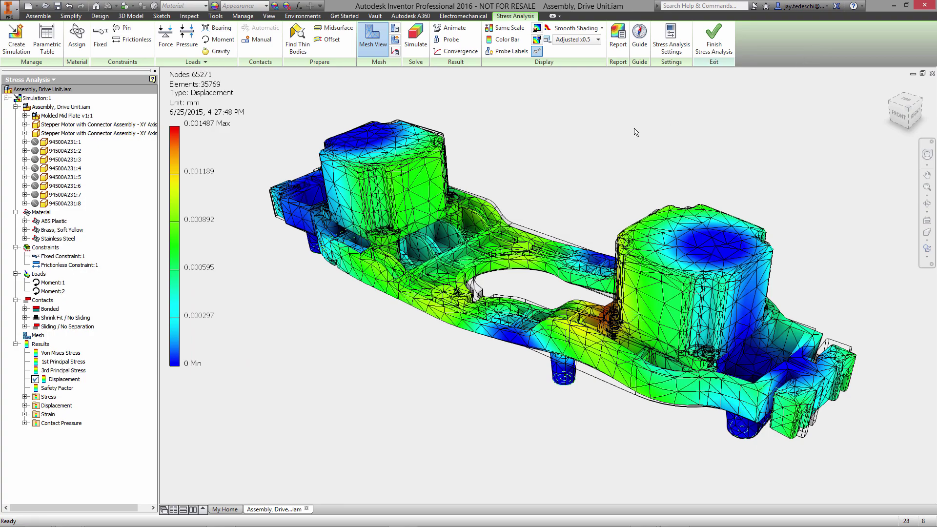